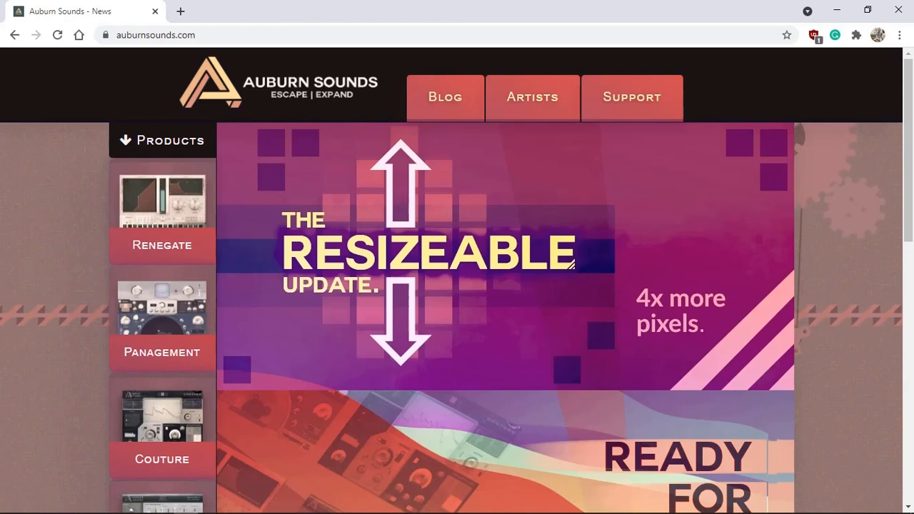
# Look over the plugin list on the Auburn Sounds home page
pyautogui.scroll(-2, 43, 258)
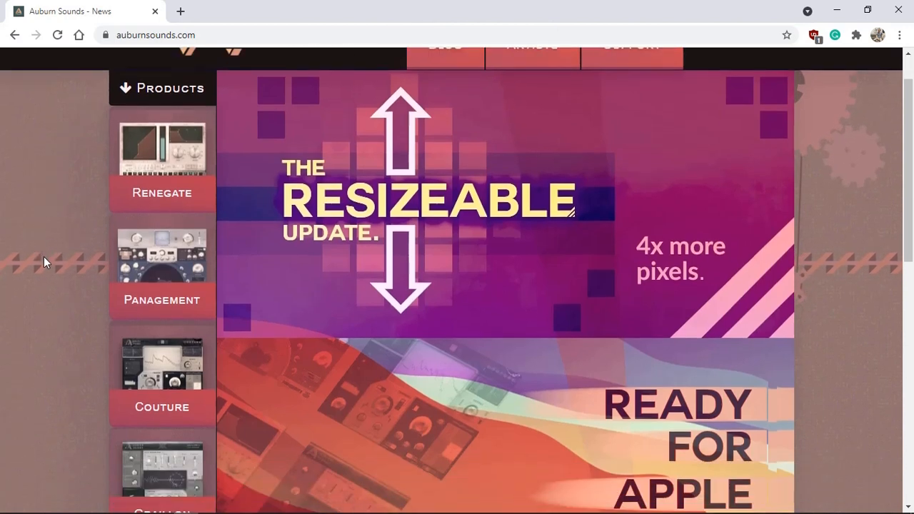
pyautogui.scroll(1, 45, 262)
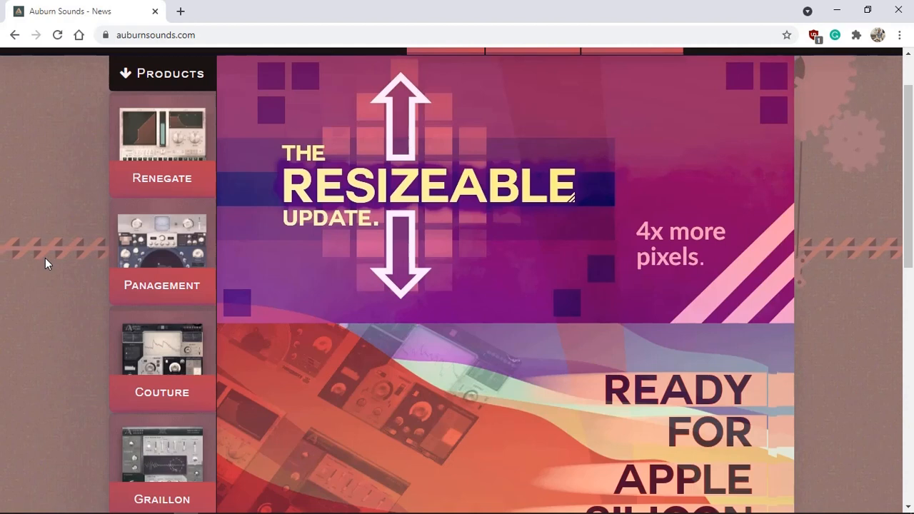
pyautogui.scroll(1, 45, 258)
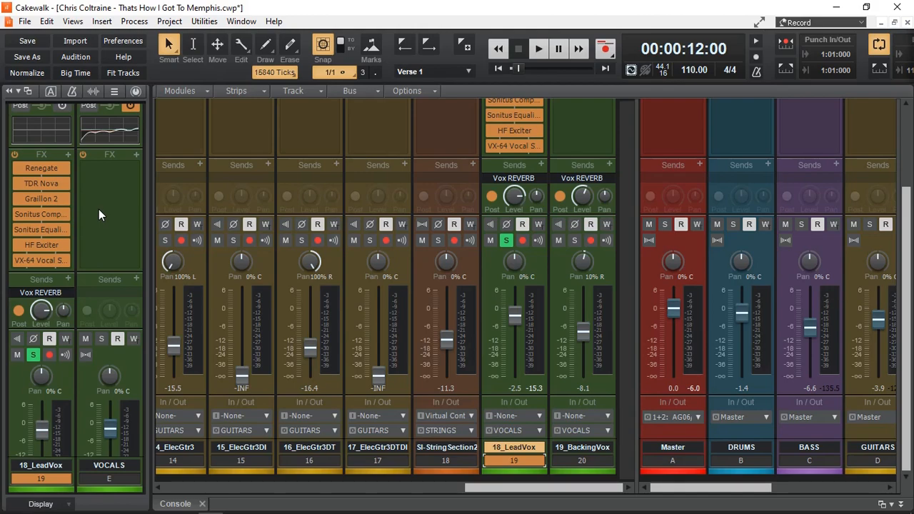
# In Cakewalk, open the Renegate effect of 18_LeadVox, shrink its window, and show the Vox REVERB bus strip beside the vocal strip
pyautogui.doubleClick(40, 169)
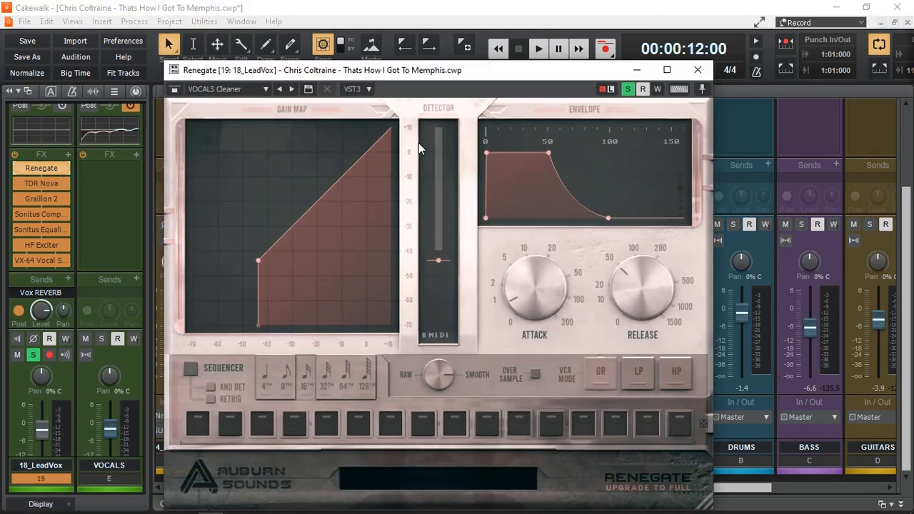
pyautogui.moveTo(488, 74); pyautogui.dragTo(509, 73)
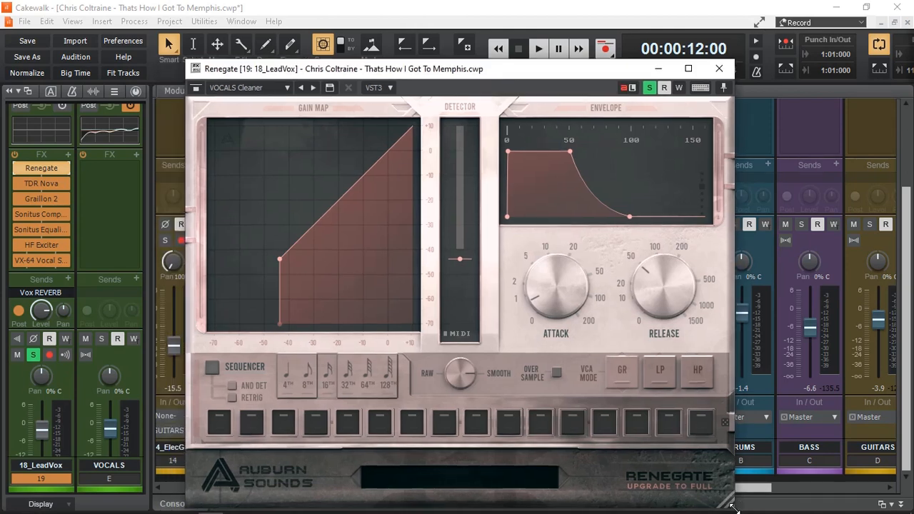
pyautogui.moveTo(731, 507); pyautogui.dragTo(603, 412)
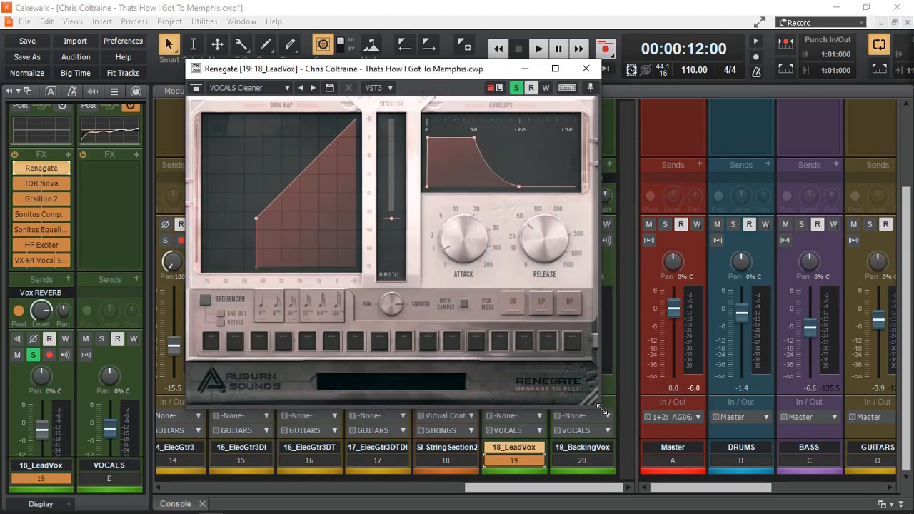
pyautogui.moveTo(452, 73); pyautogui.dragTo(549, 104)
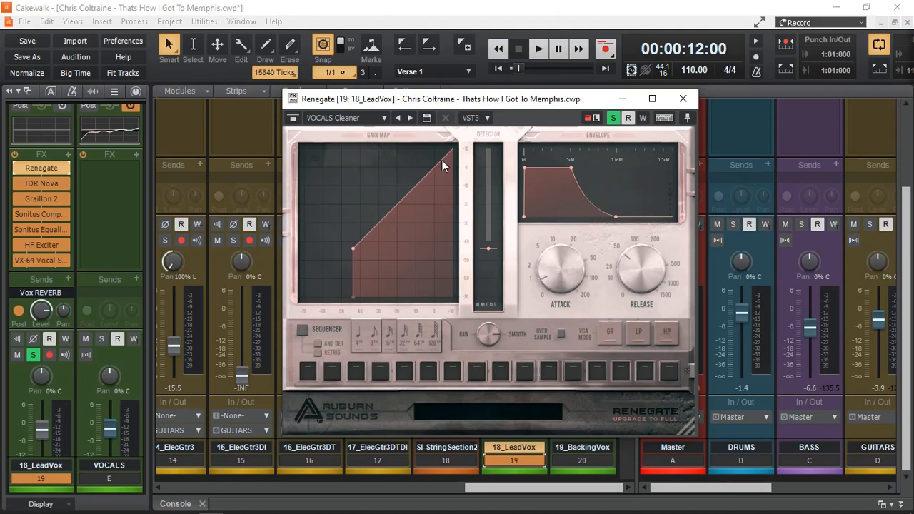
pyautogui.moveTo(500, 100); pyautogui.dragTo(294, 24)
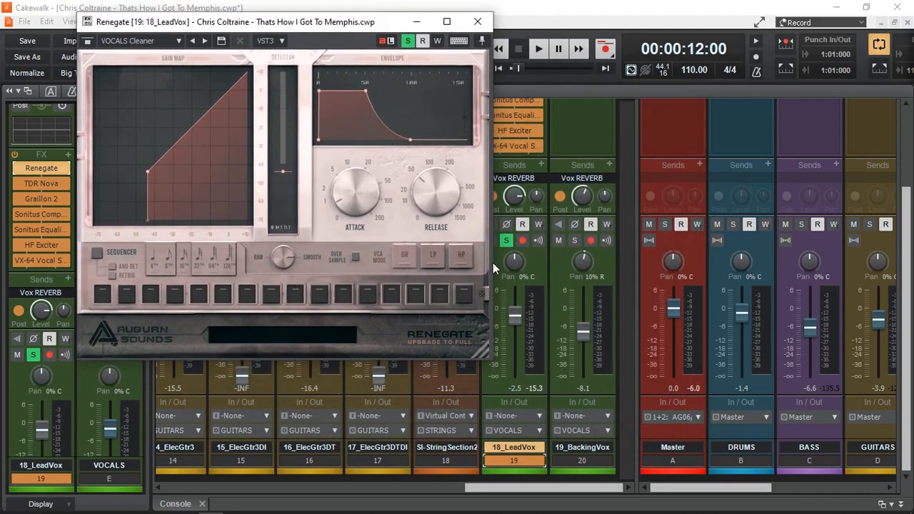
pyautogui.moveTo(491, 361)
pyautogui.mouseDown()
pyautogui.moveTo(667, 485)
pyautogui.moveTo(807, 510)
pyautogui.moveTo(773, 493)
pyautogui.moveTo(630, 363)
pyautogui.moveTo(569, 344)
pyautogui.moveTo(495, 344)
pyautogui.moveTo(491, 362)
pyautogui.moveTo(495, 357)
pyautogui.mouseUp()
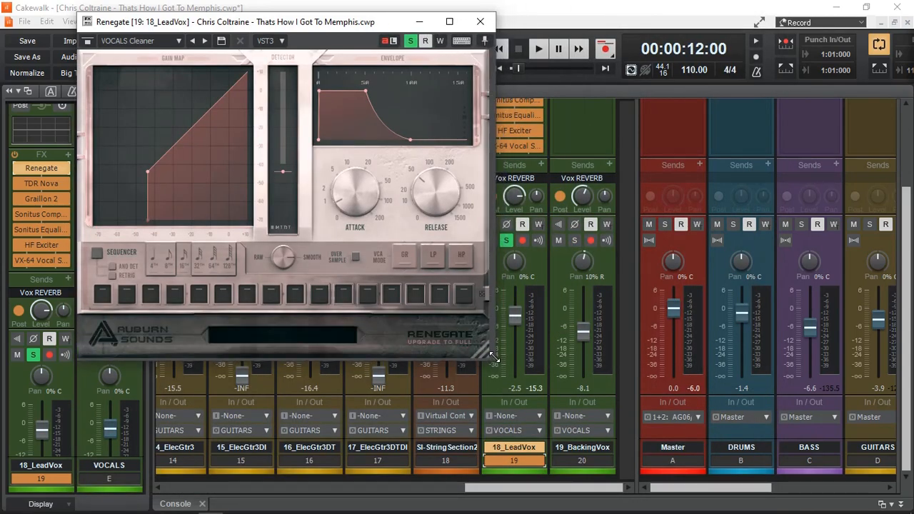
pyautogui.moveTo(317, 23); pyautogui.dragTo(514, 50)
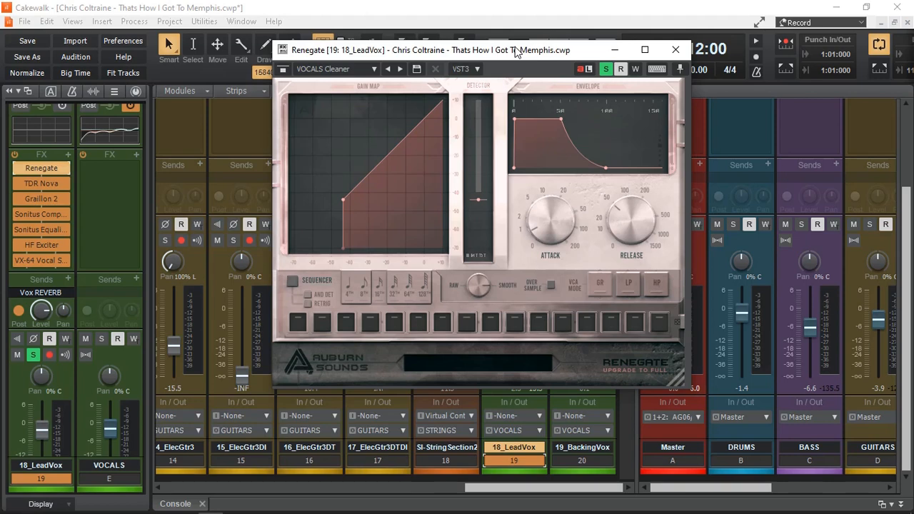
pyautogui.click(15, 294)
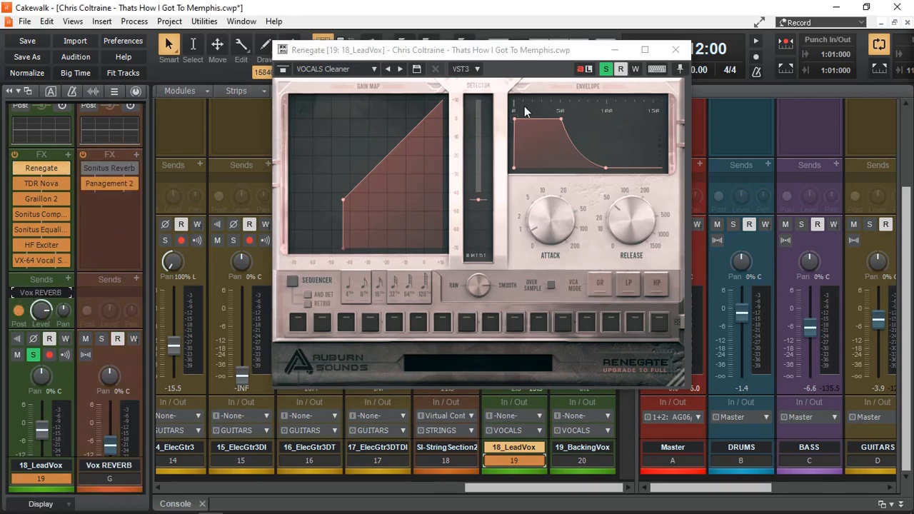
pyautogui.moveTo(532, 54); pyautogui.dragTo(530, 90)
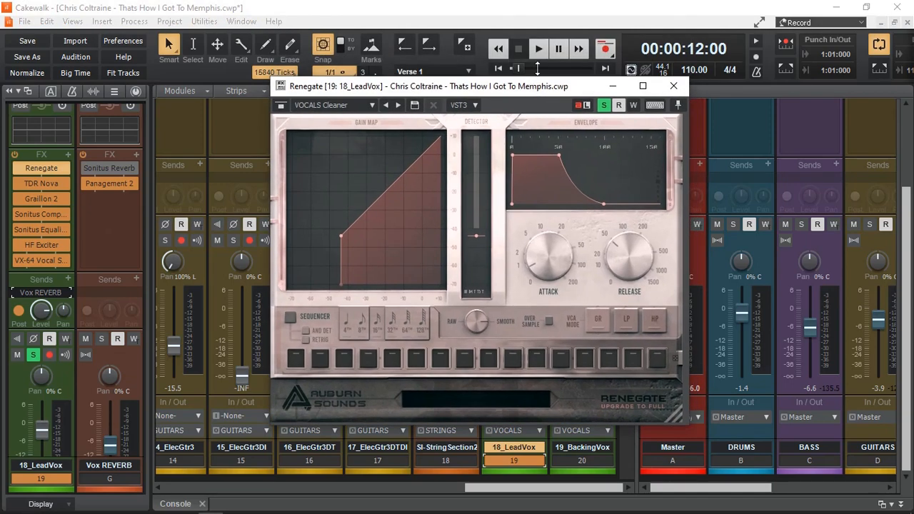
# Audition the lead vocal with Renegate bypassed, and re-enable the plugin after stopping playback
pyautogui.click(281, 106)
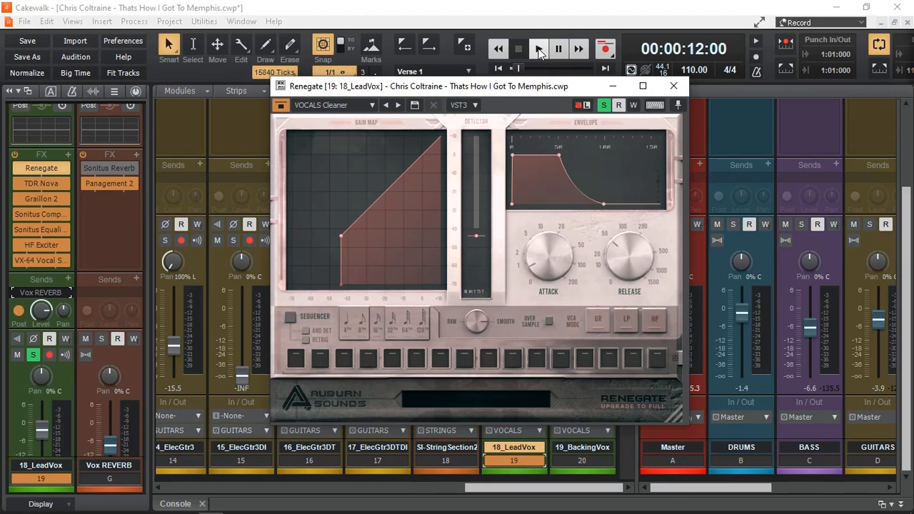
pyautogui.click(539, 50)
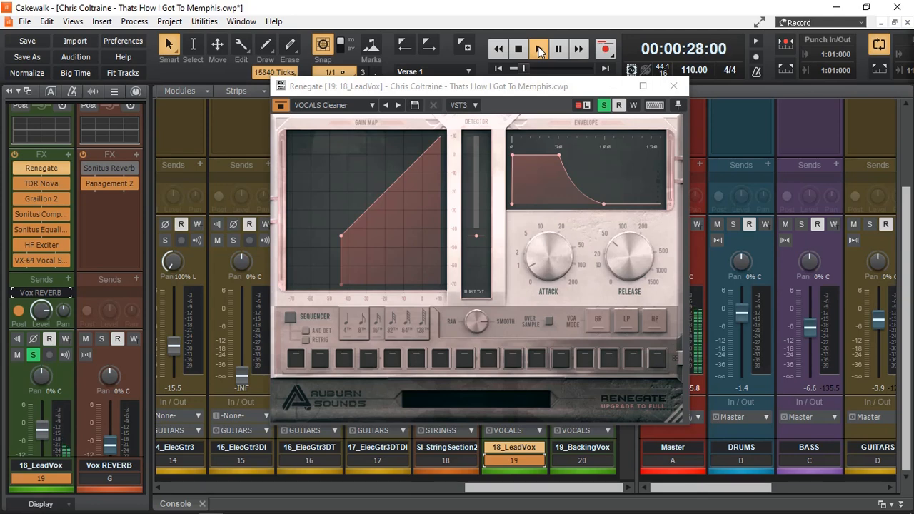
pyautogui.click(539, 49)
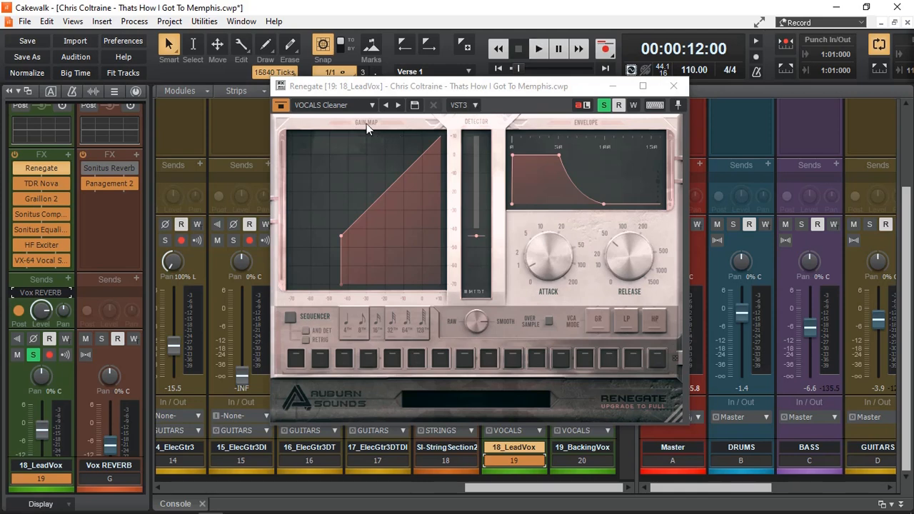
pyautogui.click(281, 106)
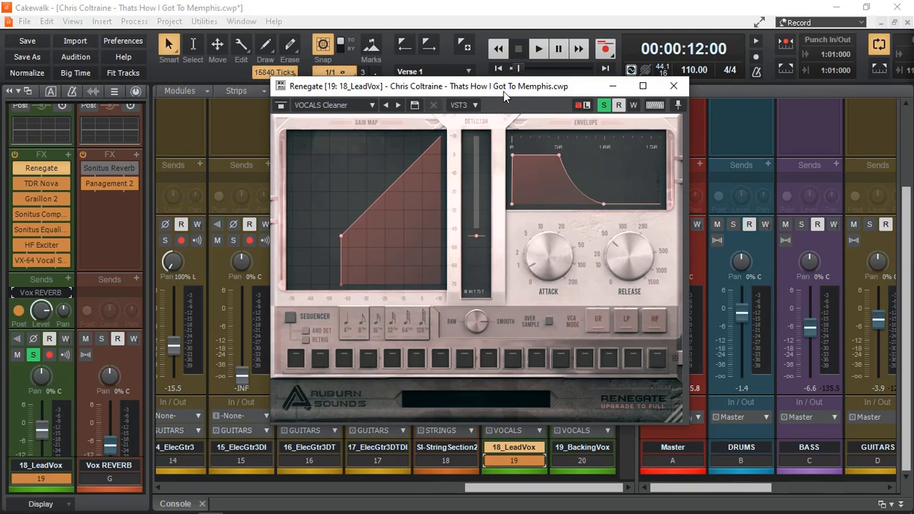
# Play the lead vocal through Renegate and lower the gate threshold to about -48 dB
pyautogui.click(539, 51)
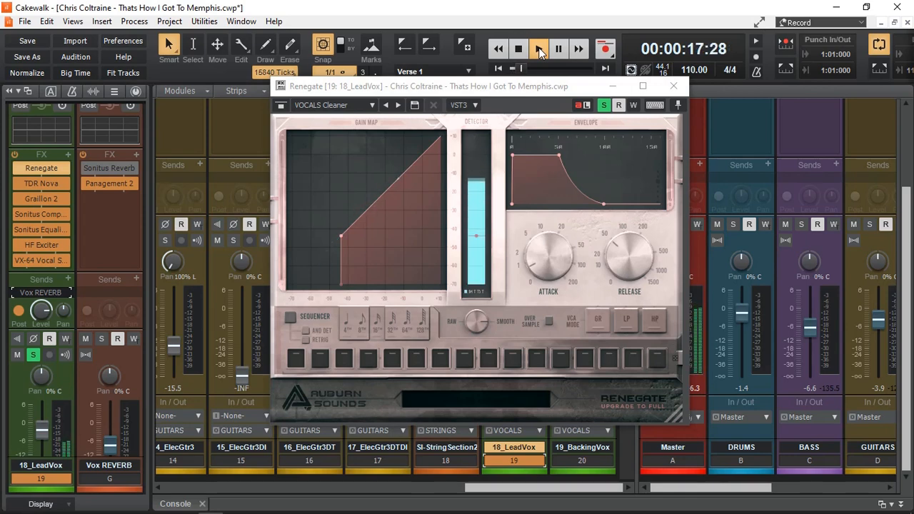
pyautogui.moveTo(342, 235)
pyautogui.mouseDown()
pyautogui.moveTo(310, 259)
pyautogui.moveTo(363, 241)
pyautogui.moveTo(338, 244)
pyautogui.mouseUp()
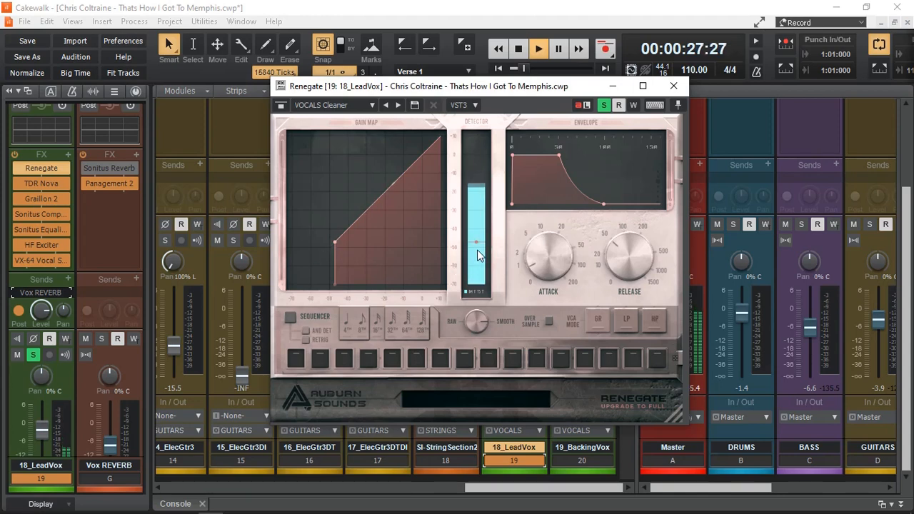
pyautogui.press('space')
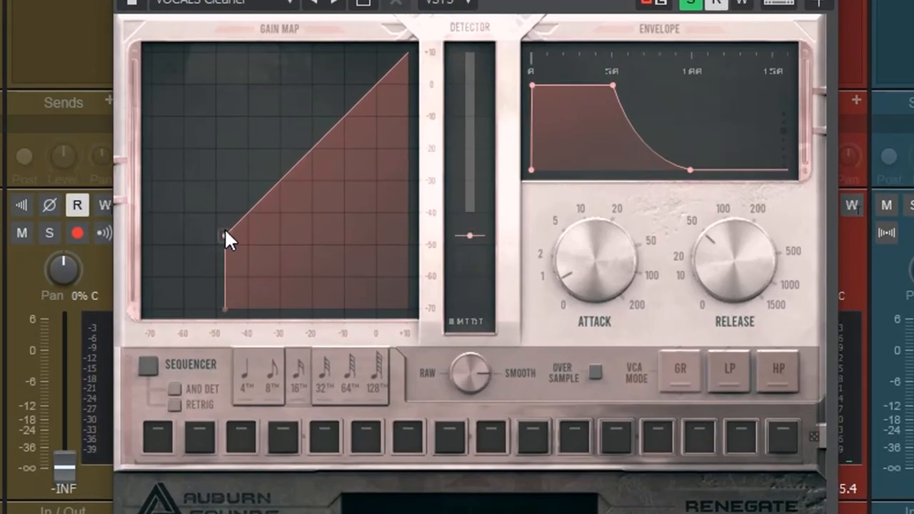
pyautogui.moveTo(468, 237); pyautogui.dragTo(470, 251)
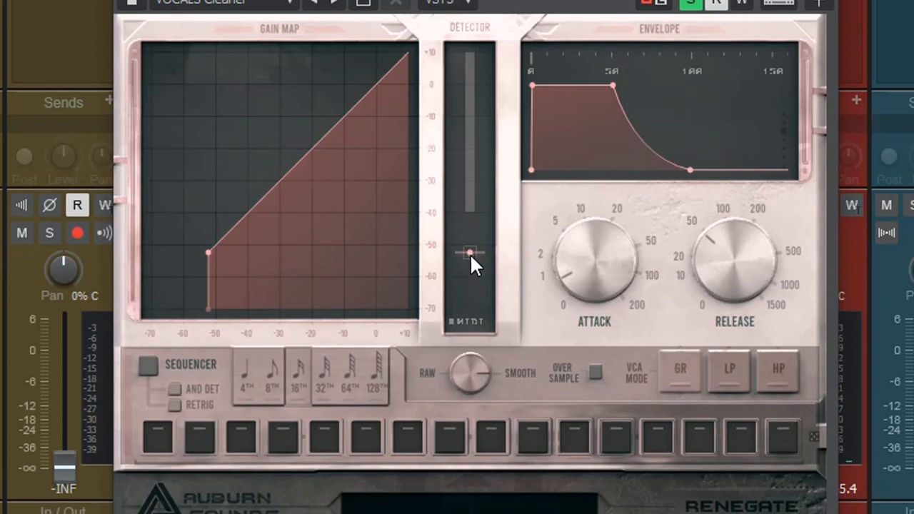
pyautogui.press('space')
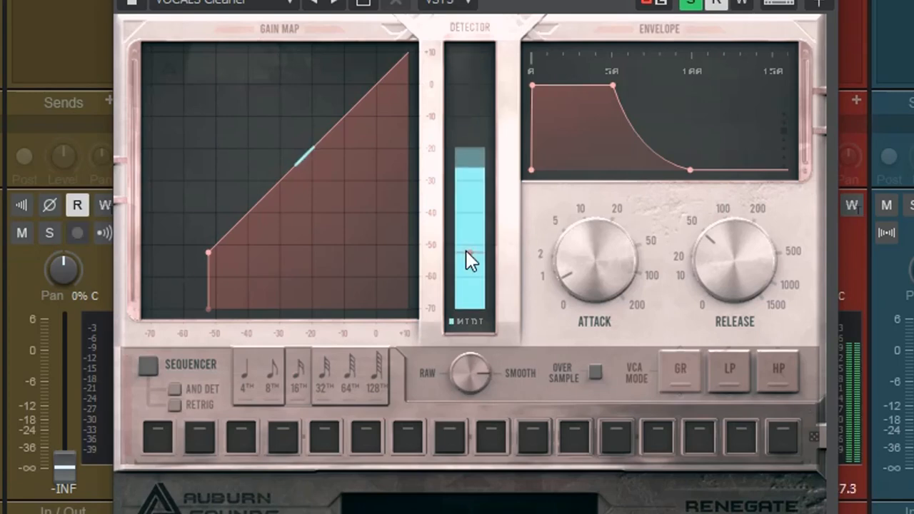
pyautogui.moveTo(466, 252); pyautogui.dragTo(469, 245)
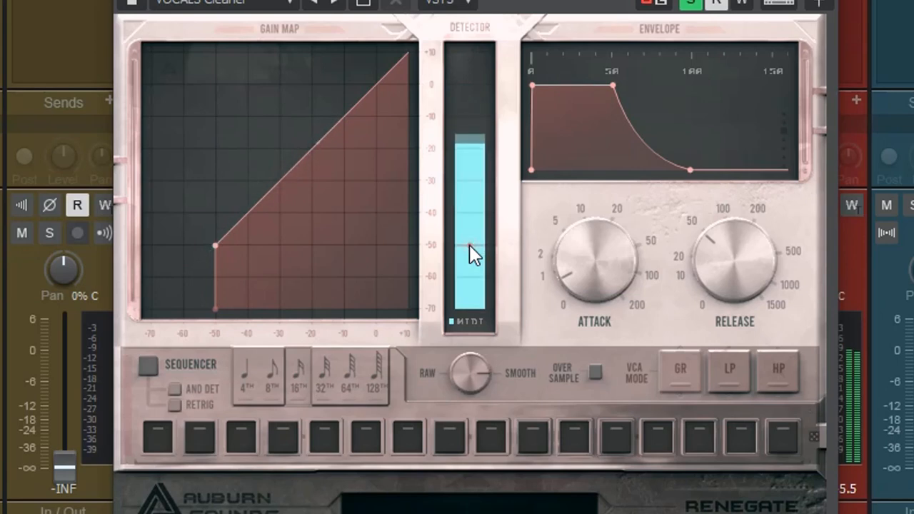
pyautogui.moveTo(468, 242); pyautogui.dragTo(469, 239)
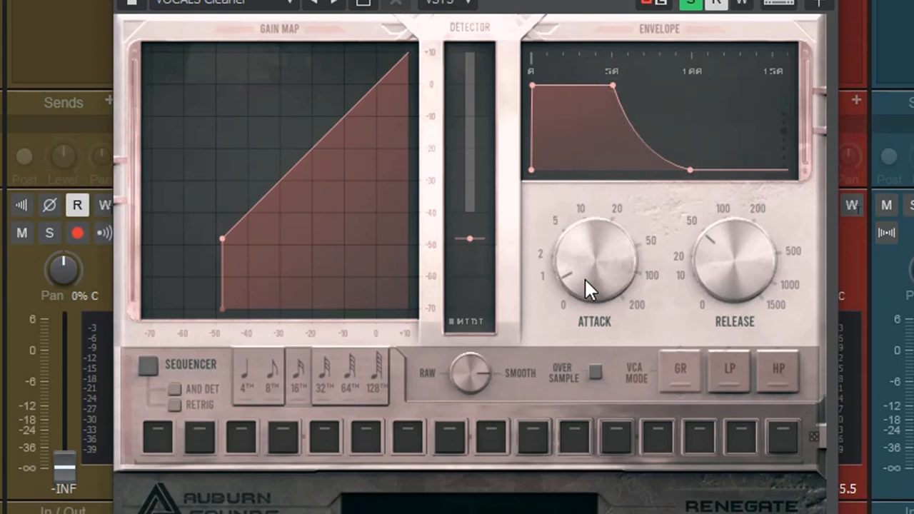
# Shape Renegate's envelope with an attack under 1 ms, a hold ending at about 65 ms and a release ending at about 100 ms
pyautogui.moveTo(590, 286); pyautogui.dragTo(567, 385)
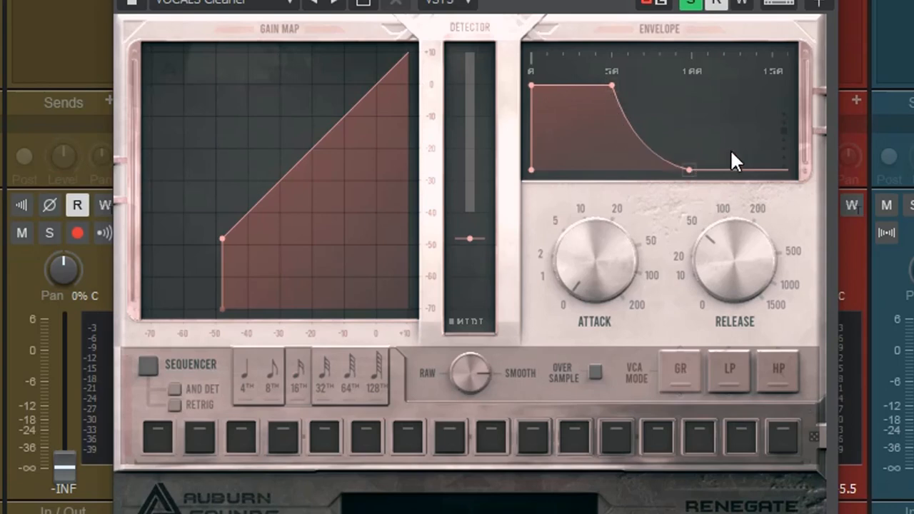
pyautogui.scroll(3, 724, 247)
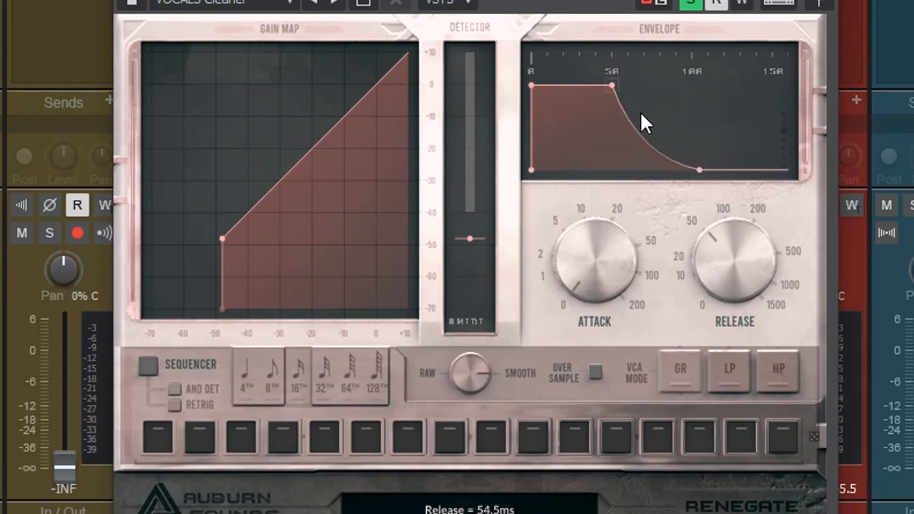
pyautogui.moveTo(614, 85)
pyautogui.mouseDown()
pyautogui.moveTo(577, 84)
pyautogui.moveTo(628, 85)
pyautogui.mouseUp()
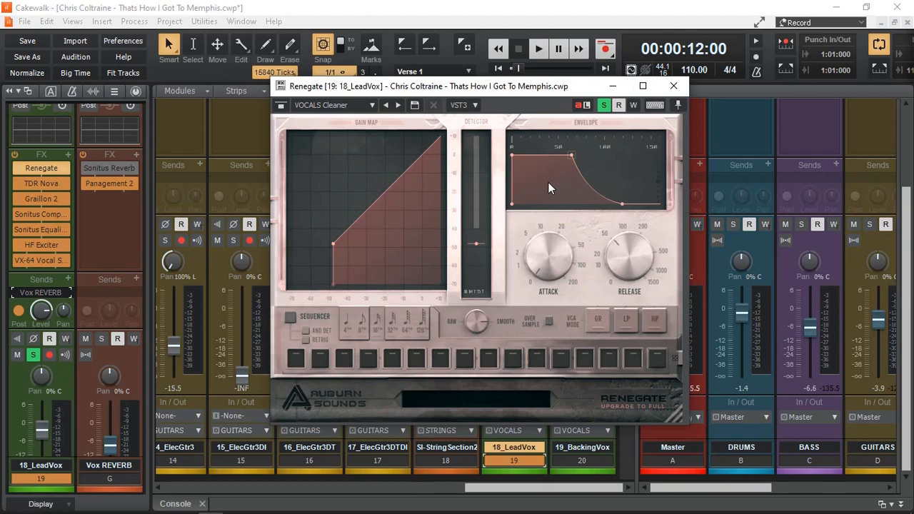
pyautogui.moveTo(616, 256); pyautogui.dragTo(613, 267)
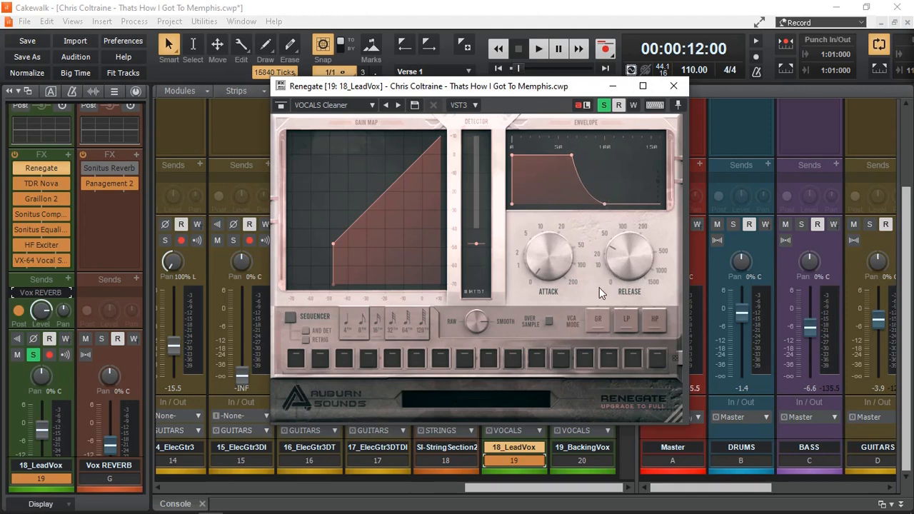
# Play the lead vocal again and fine-tune Renegate's threshold to about -47 dB
pyautogui.click(538, 49)
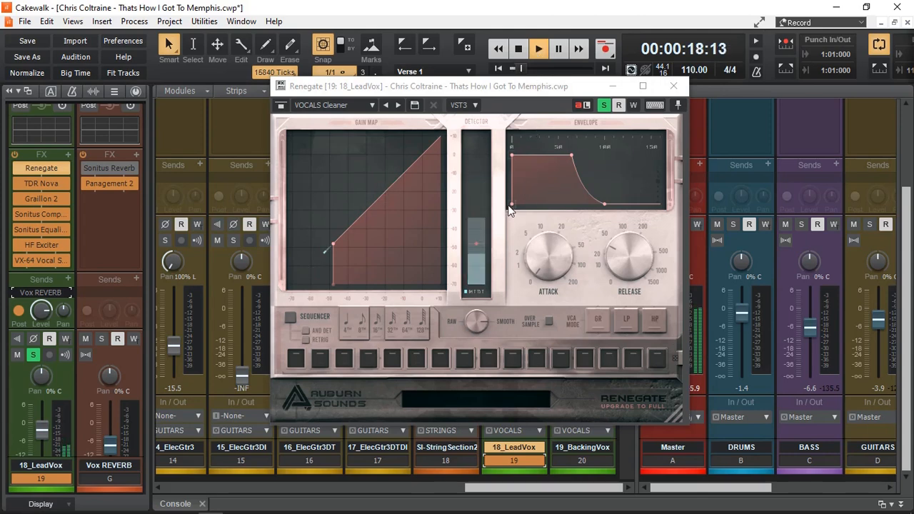
pyautogui.moveTo(481, 250); pyautogui.dragTo(479, 246)
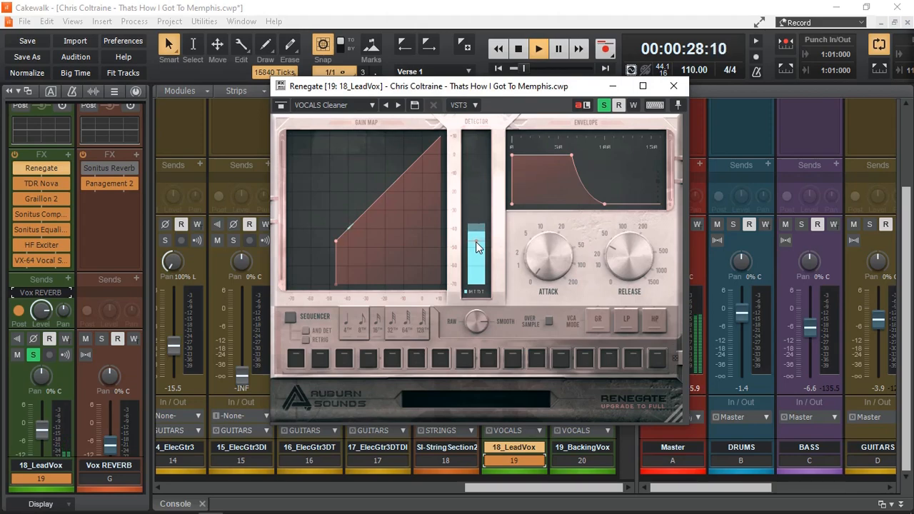
pyautogui.press('space')
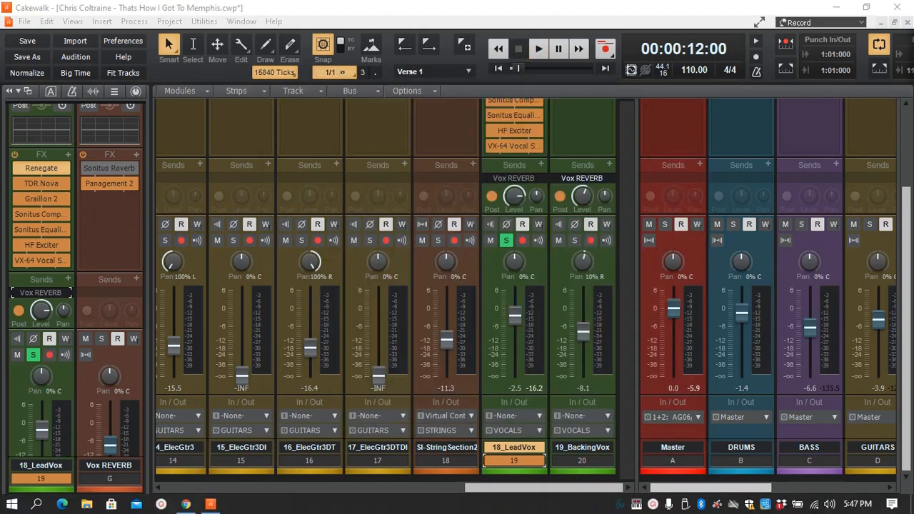
# Open the Graillon 2 effect of 18_LeadVox in a smaller window and play the vocal through it
pyautogui.doubleClick(49, 200)
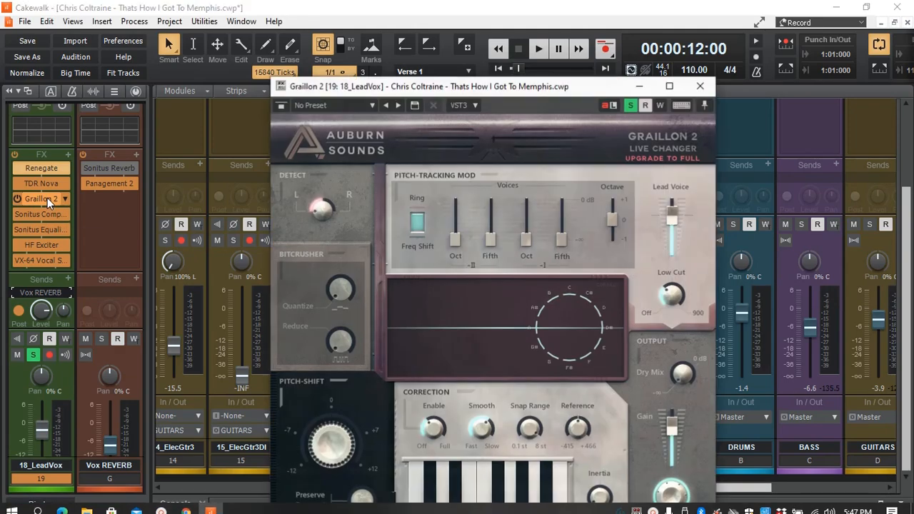
pyautogui.moveTo(509, 92); pyautogui.dragTo(478, 30)
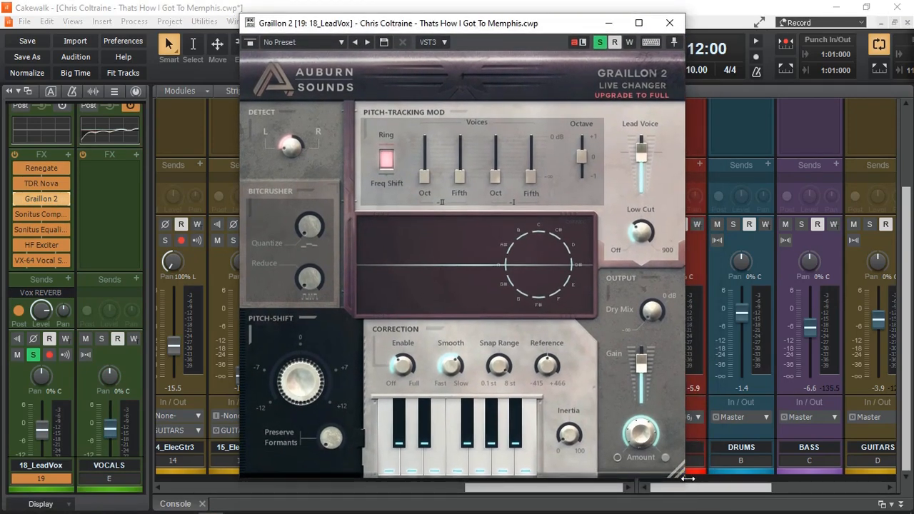
pyautogui.moveTo(684, 478); pyautogui.dragTo(581, 375)
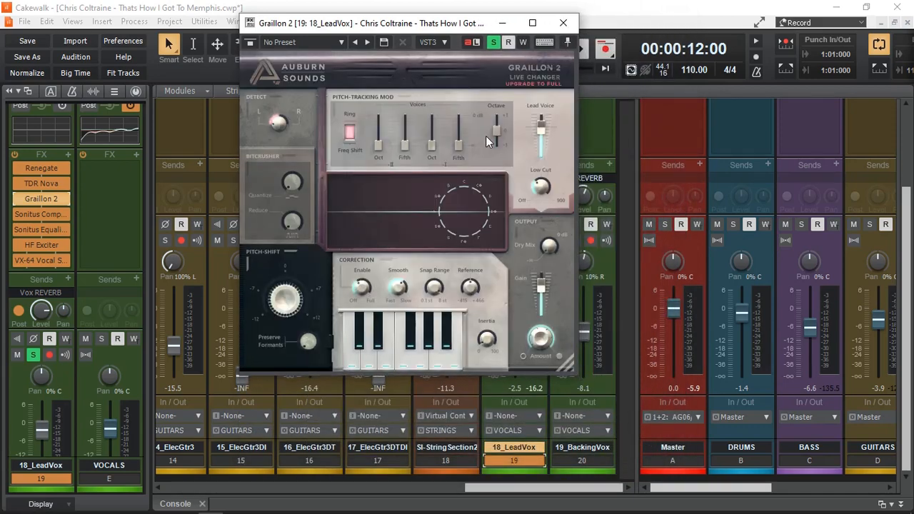
pyautogui.moveTo(437, 26); pyautogui.dragTo(511, 91)
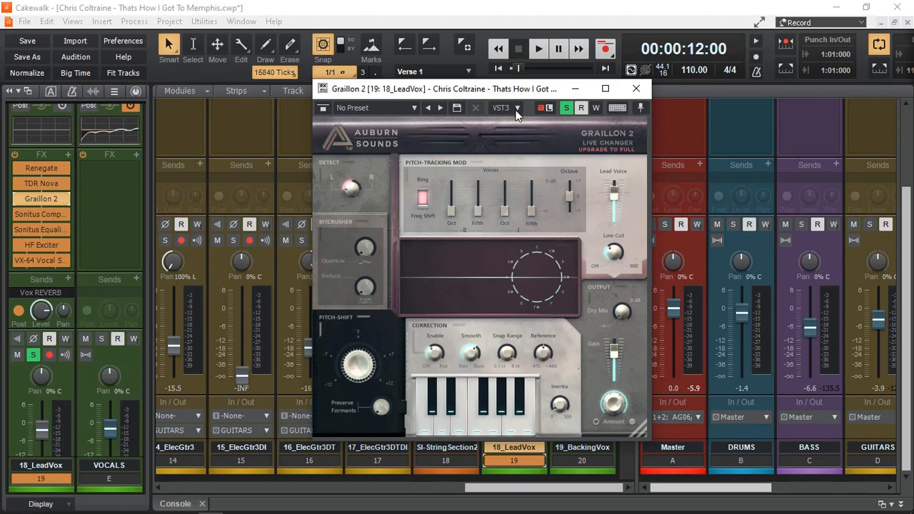
pyautogui.press('space')
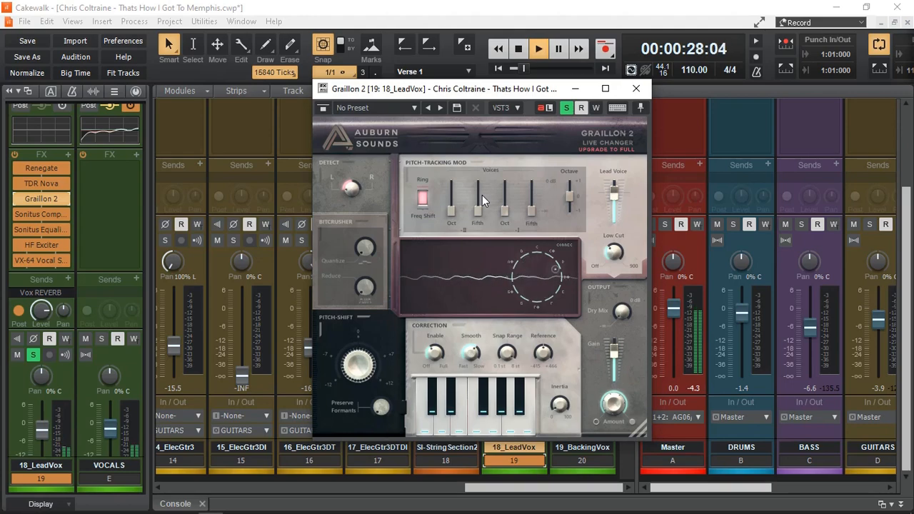
# Stop playback and open Panagement 2 on the Vox REVERB bus in a smaller, repositioned window
pyautogui.press('space')
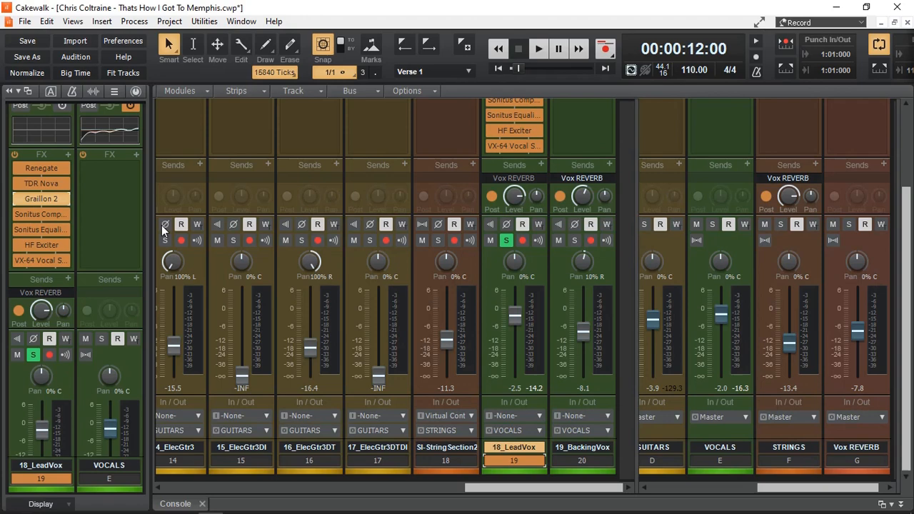
pyautogui.moveTo(41, 290)
pyautogui.click(30, 298)
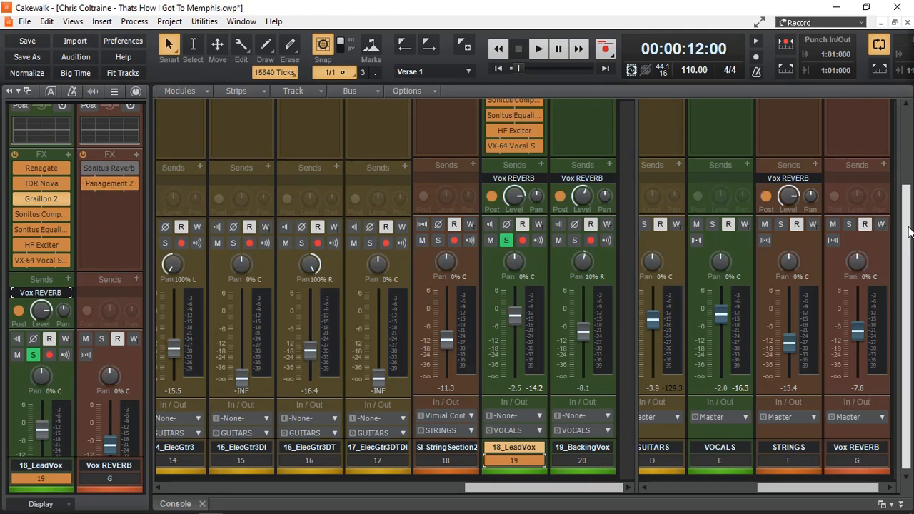
pyautogui.moveTo(909, 232); pyautogui.dragTo(910, 288)
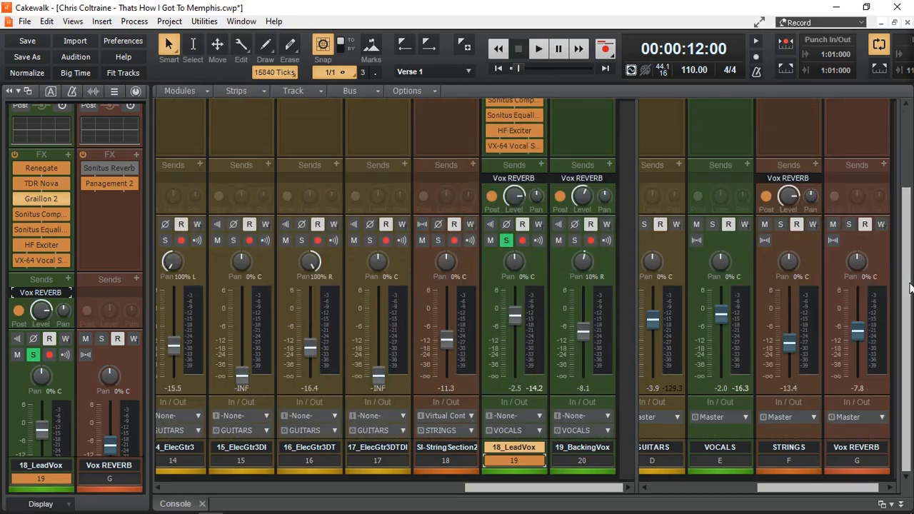
pyautogui.click(109, 185)
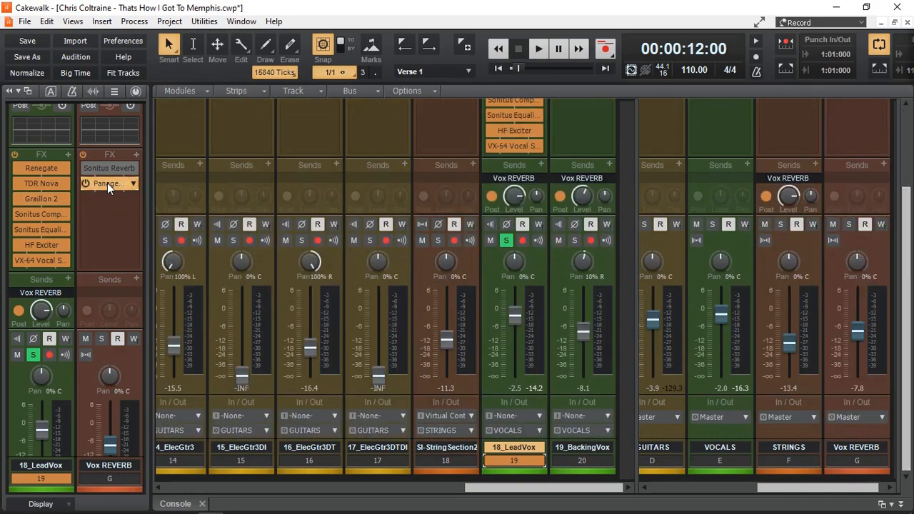
pyautogui.doubleClick(108, 187)
pyautogui.moveTo(582, 88); pyautogui.dragTo(473, 76)
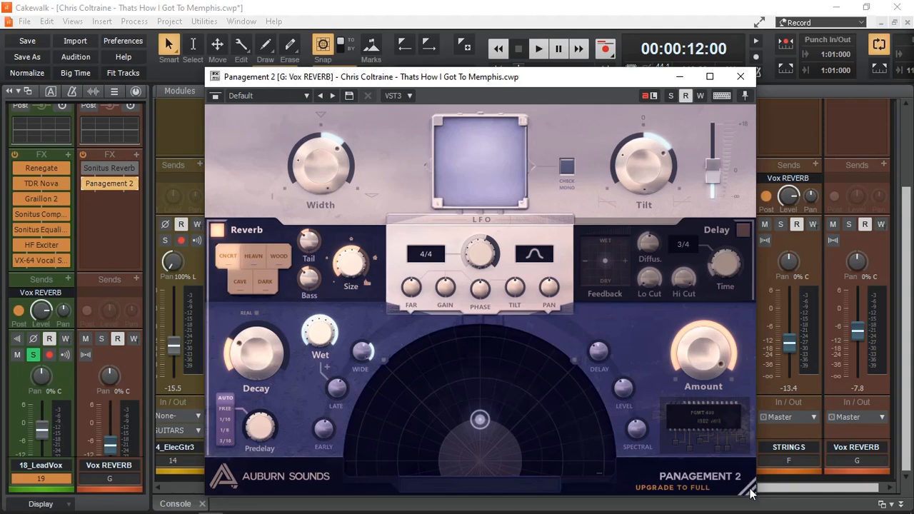
pyautogui.moveTo(756, 495); pyautogui.dragTo(624, 404)
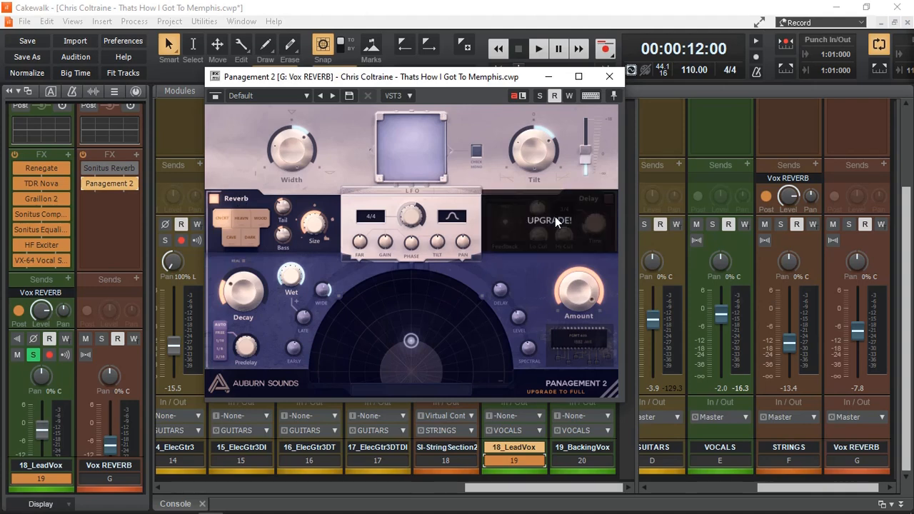
pyautogui.moveTo(462, 77); pyautogui.dragTo(512, 98)
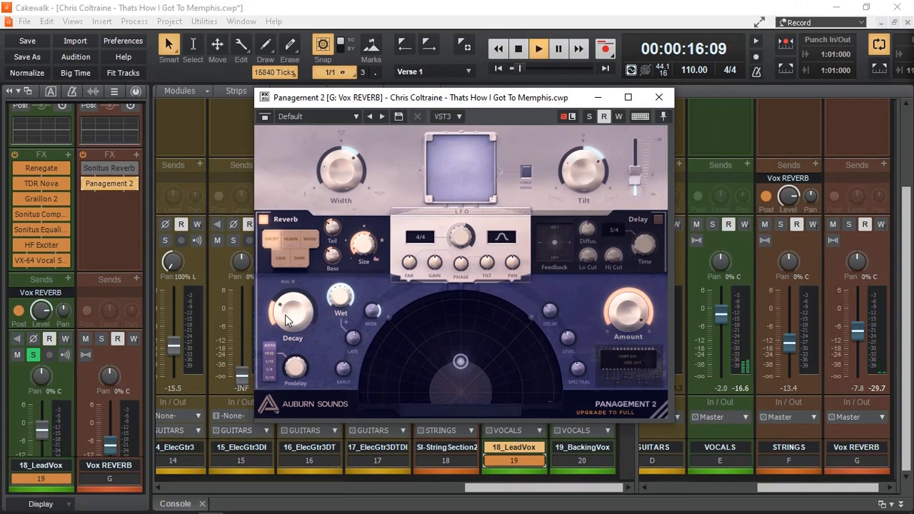
# Audition Panagement 2's reverb decay on the playing vocal at about 148%, and settle on about 42%
pyautogui.moveTo(289, 317); pyautogui.dragTo(306, 245)
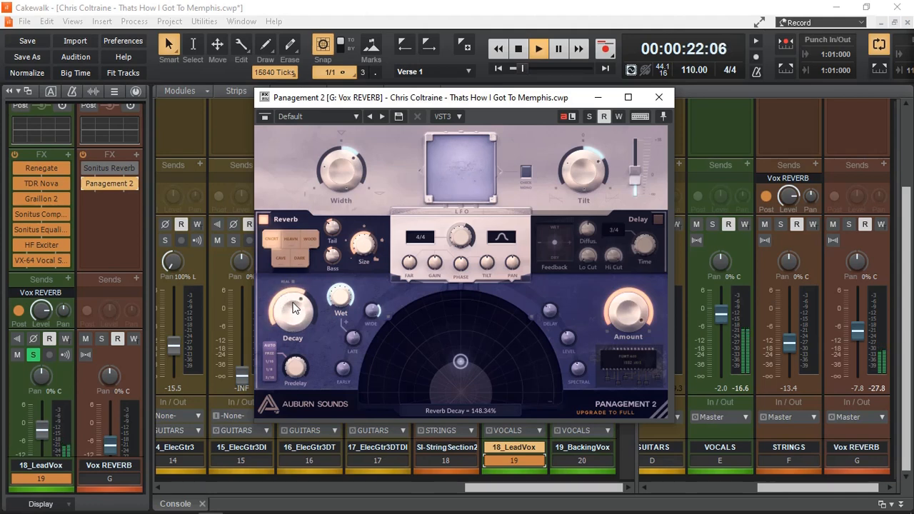
pyautogui.moveTo(295, 308); pyautogui.dragTo(273, 389)
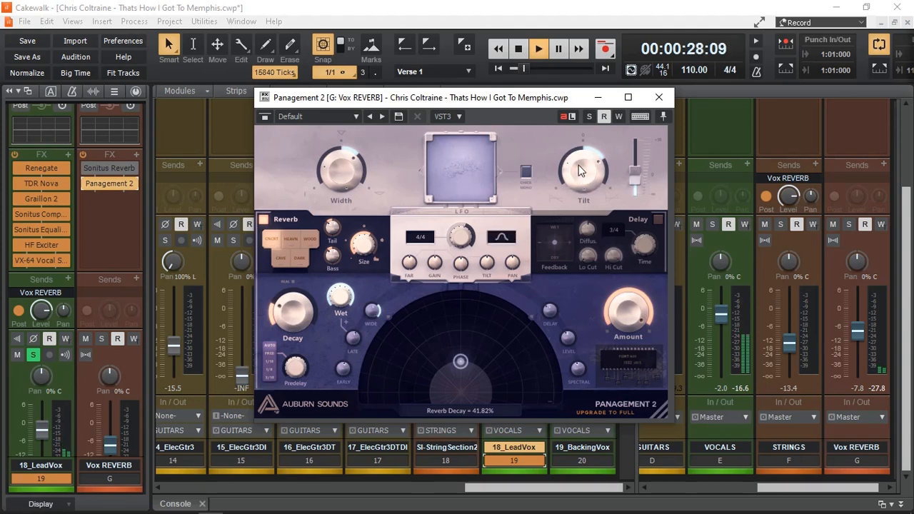
# Compare Panagement 2's tilt filter on the vocal between about -4 dB and 3 dB, and raise it again
pyautogui.moveTo(579, 170); pyautogui.dragTo(564, 282)
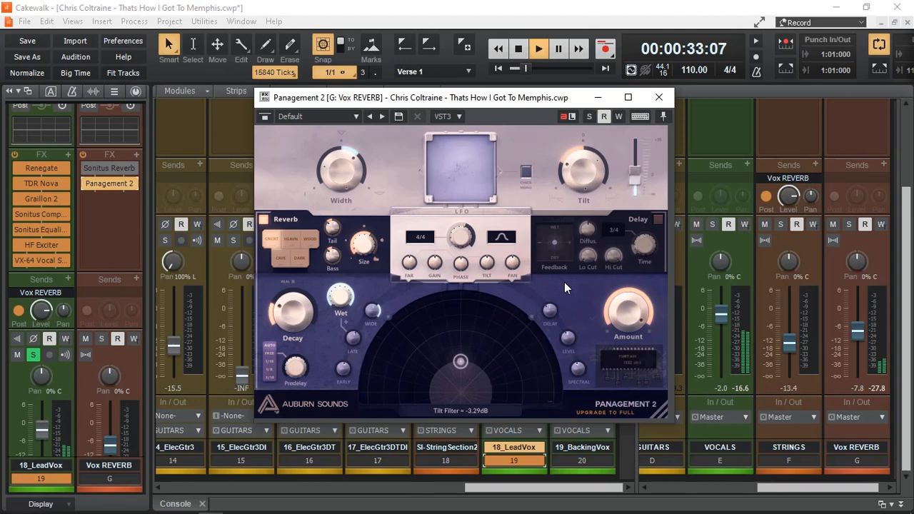
pyautogui.press('space')
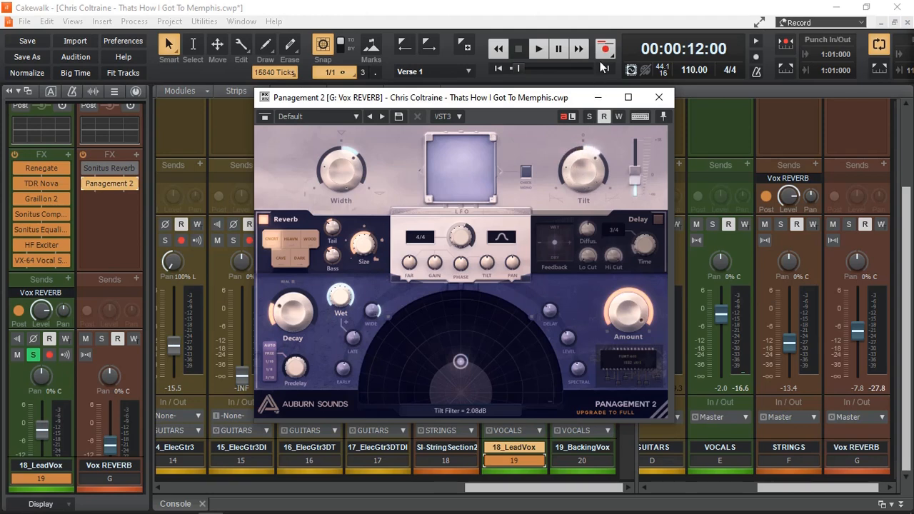
pyautogui.press('space')
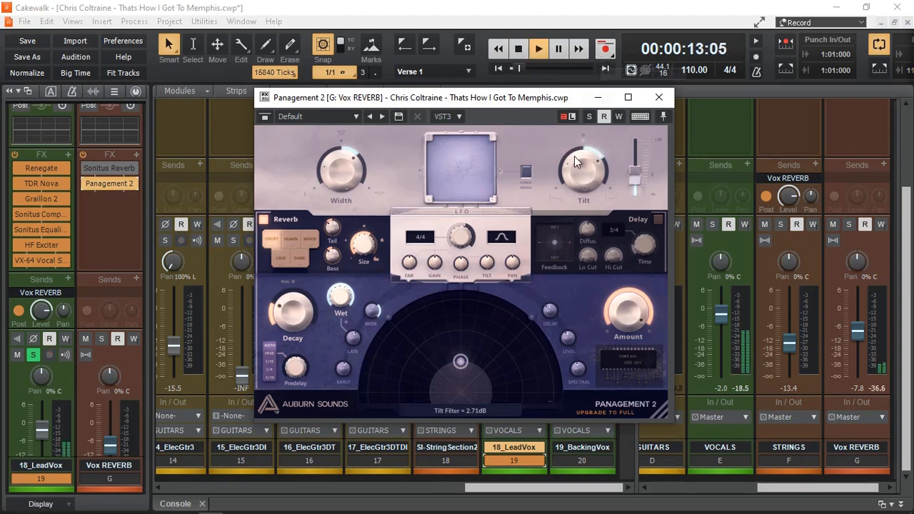
pyautogui.moveTo(574, 176); pyautogui.dragTo(570, 343)
pyautogui.press('space')
pyautogui.press('space')
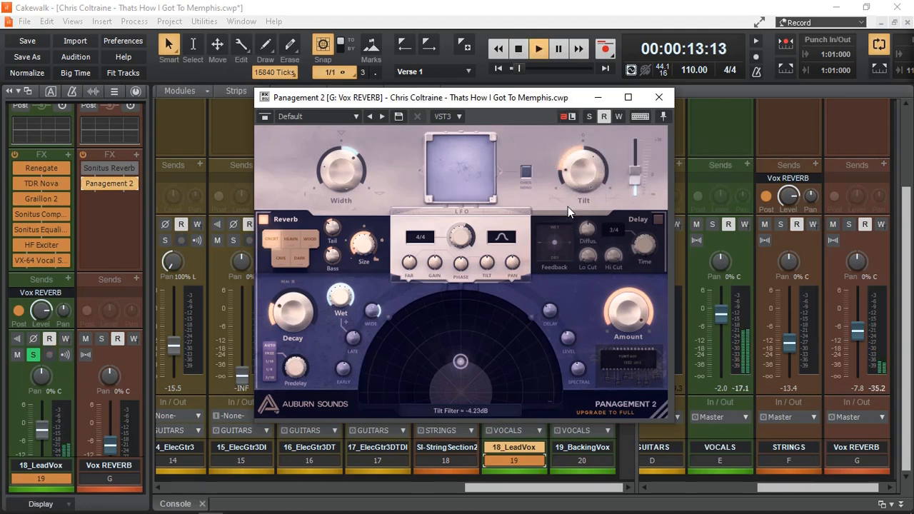
pyautogui.press('space')
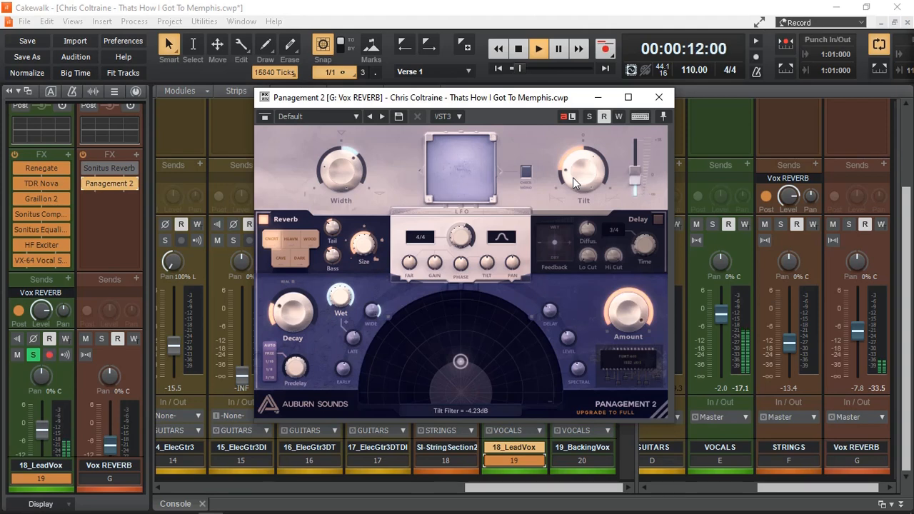
pyautogui.moveTo(575, 182); pyautogui.dragTo(604, 61)
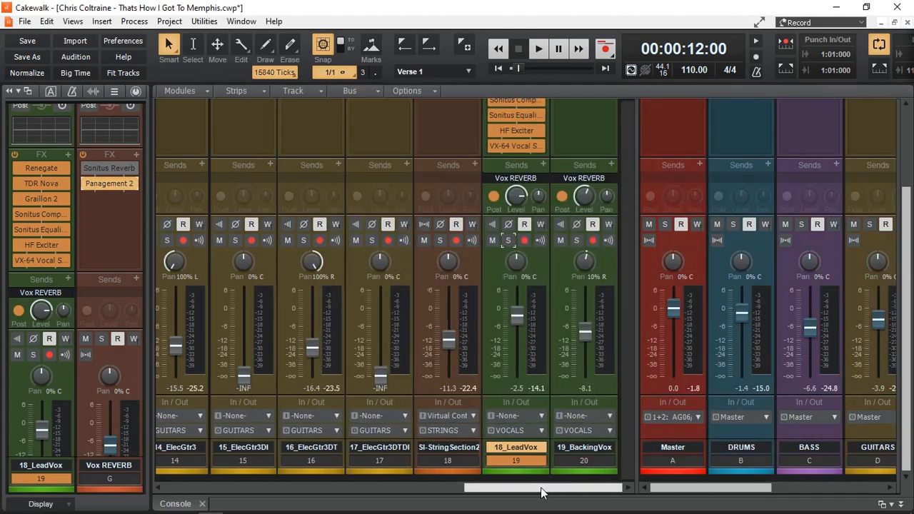
# Open the Couture effect of 02_SnareUp, reposition its window and bypass it
pyautogui.moveTo(541, 490); pyautogui.dragTo(235, 490)
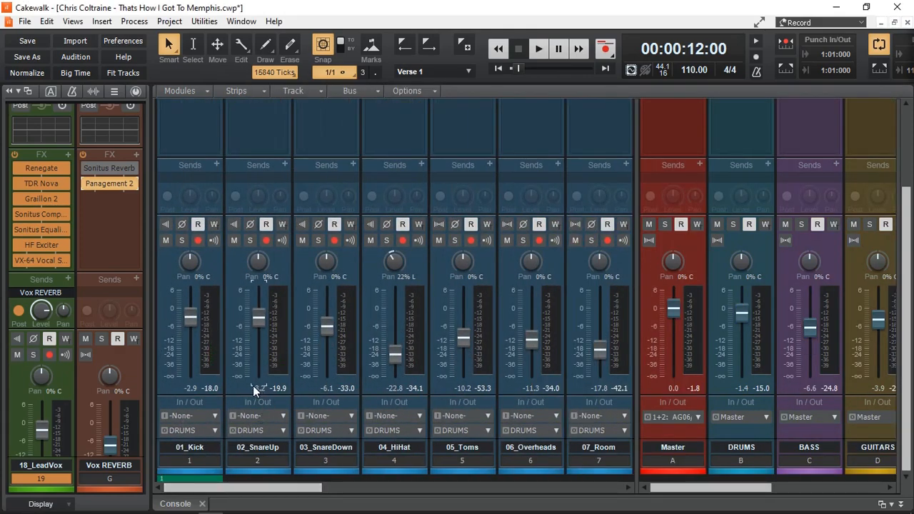
pyautogui.click(257, 130)
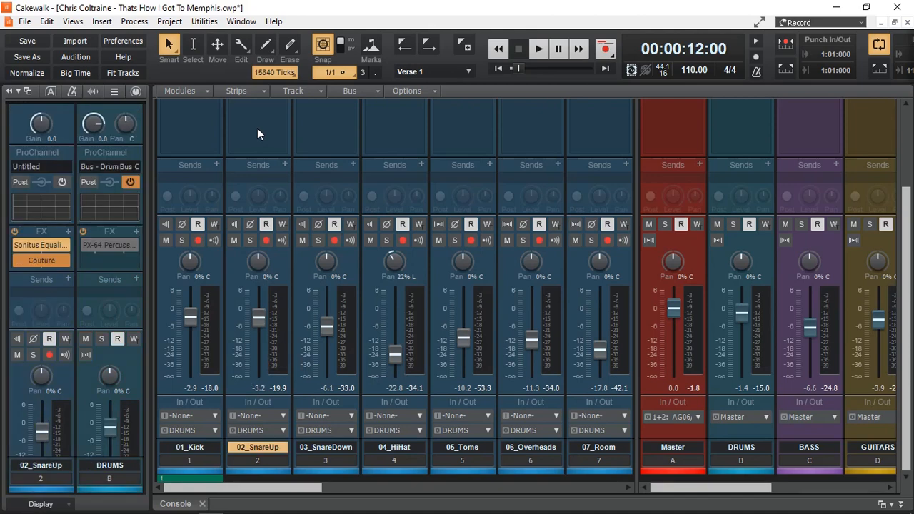
pyautogui.doubleClick(41, 260)
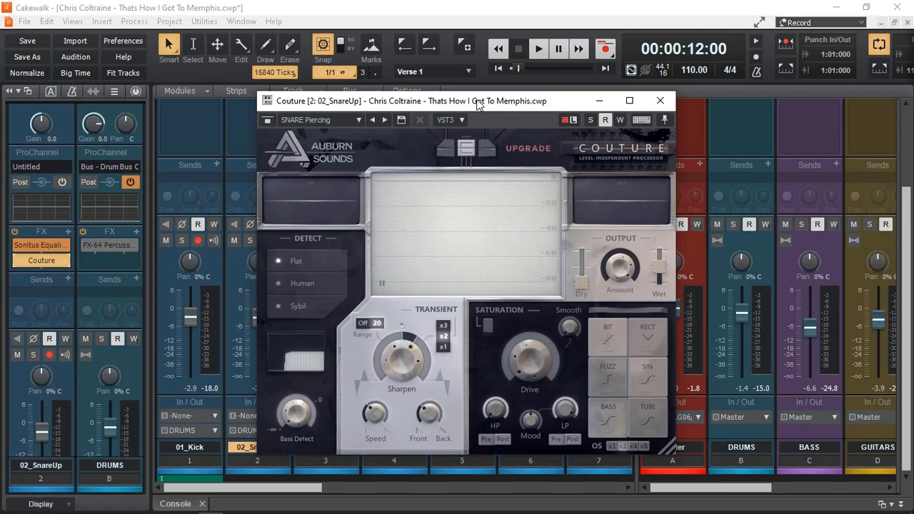
pyautogui.moveTo(477, 104); pyautogui.dragTo(528, 107)
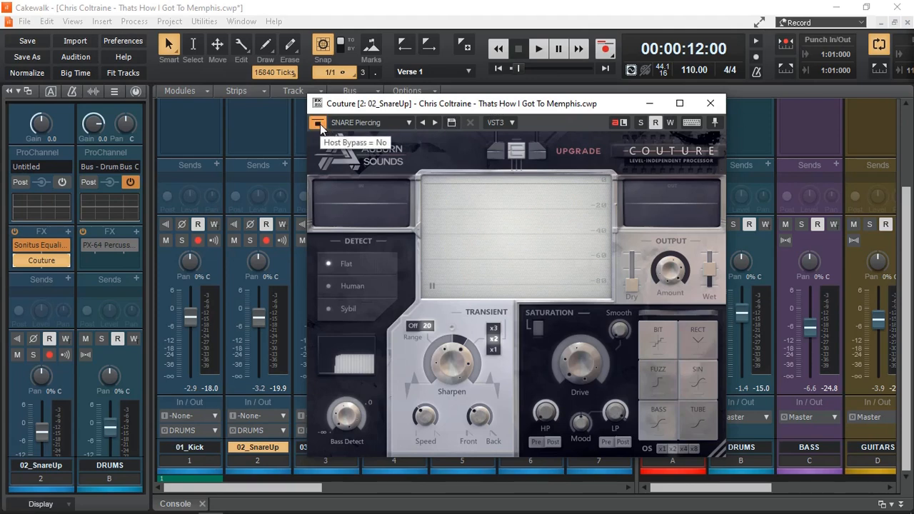
# Solo the DRUMS bus and the 02_SnareUp track, and play the snare with Couture bypassed
pyautogui.click(734, 225)
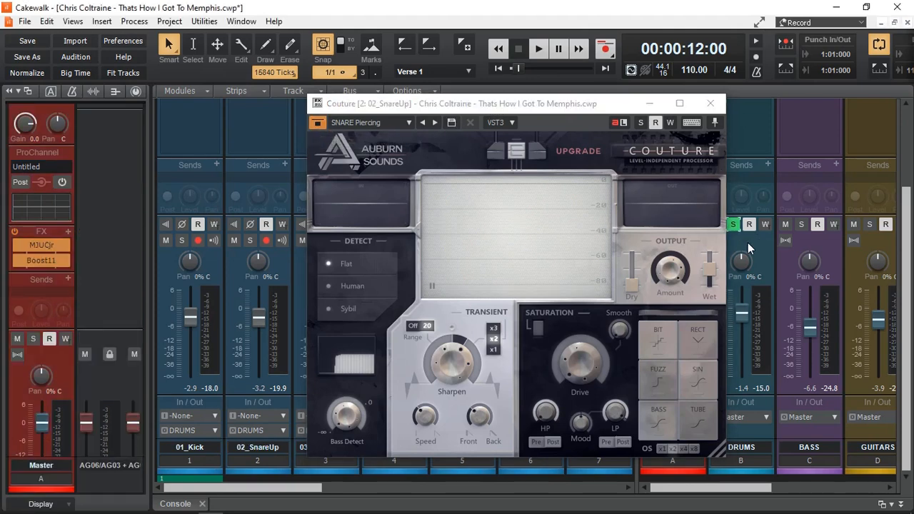
pyautogui.click(250, 240)
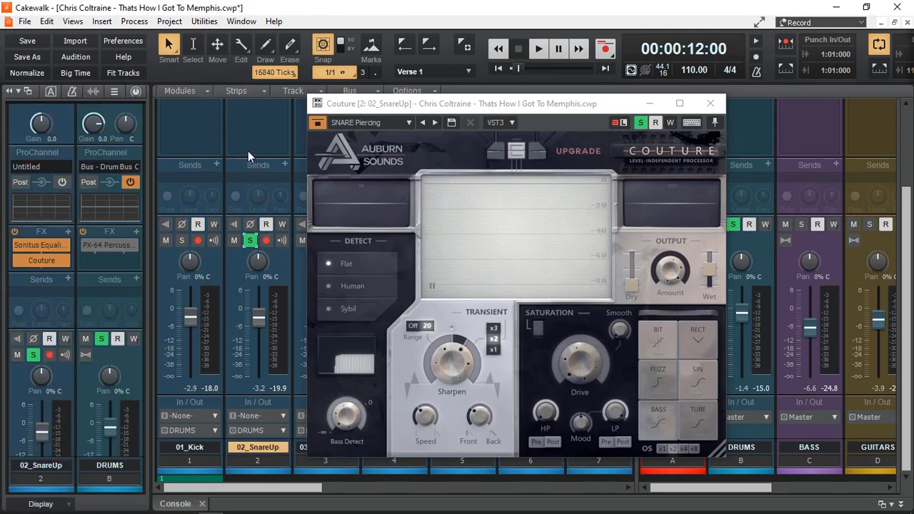
pyautogui.click(540, 50)
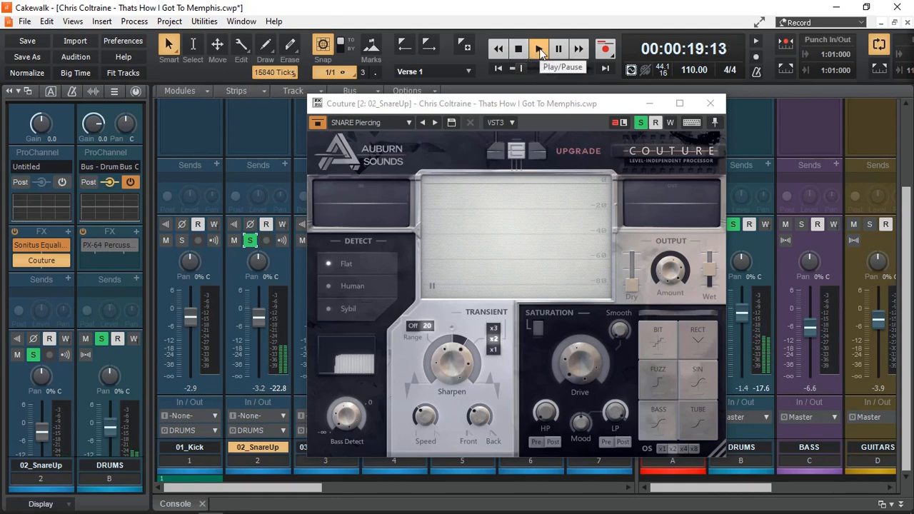
pyautogui.press('space')
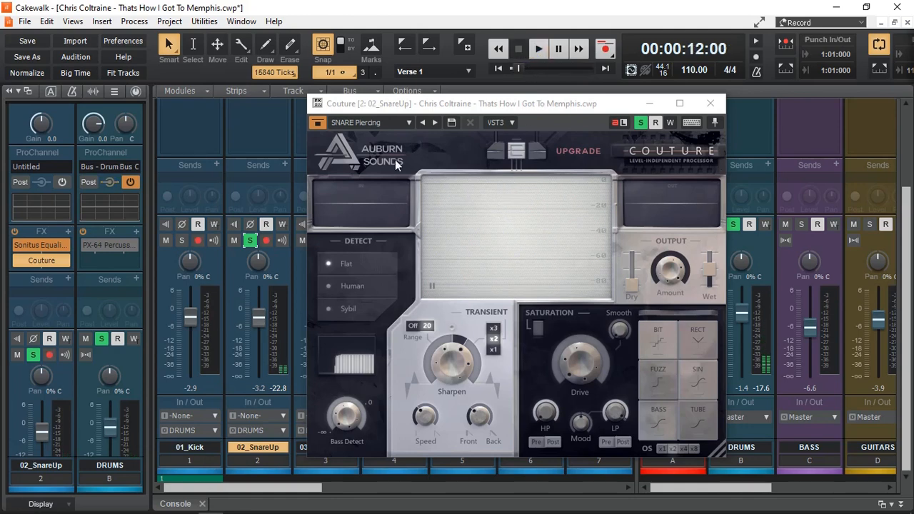
# Enable Couture on 02_SnareUp and play the snare through its SNARE Piercing preset
pyautogui.click(317, 123)
pyautogui.press('space')
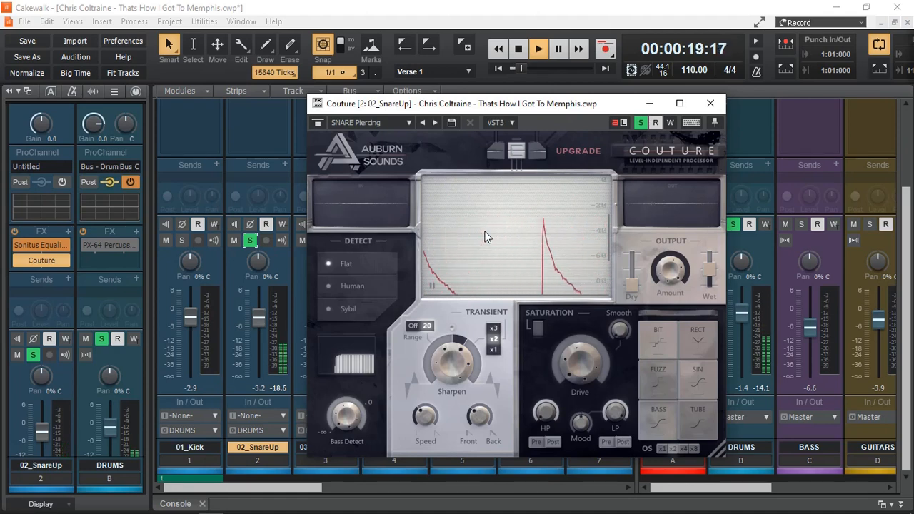
pyautogui.press('space')
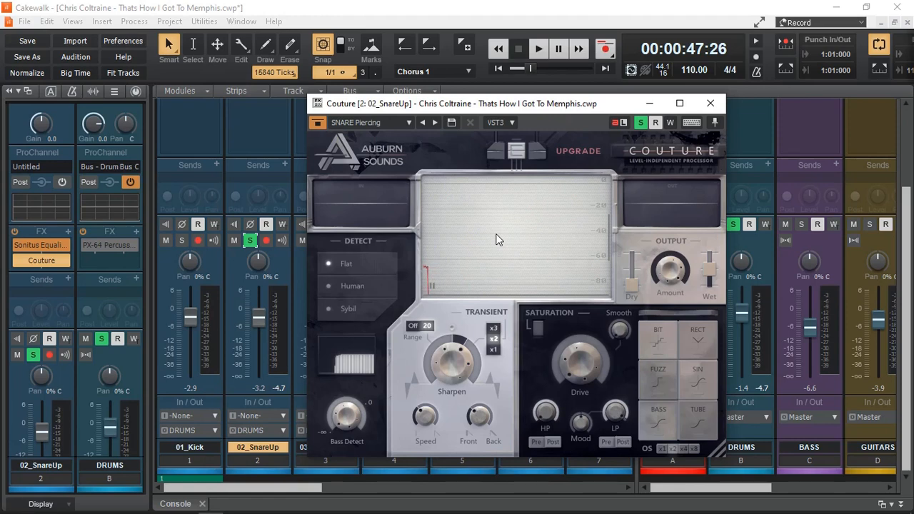
# Play the Chorus 1 snare with Couture bypassed and again with it active
pyautogui.press('space')
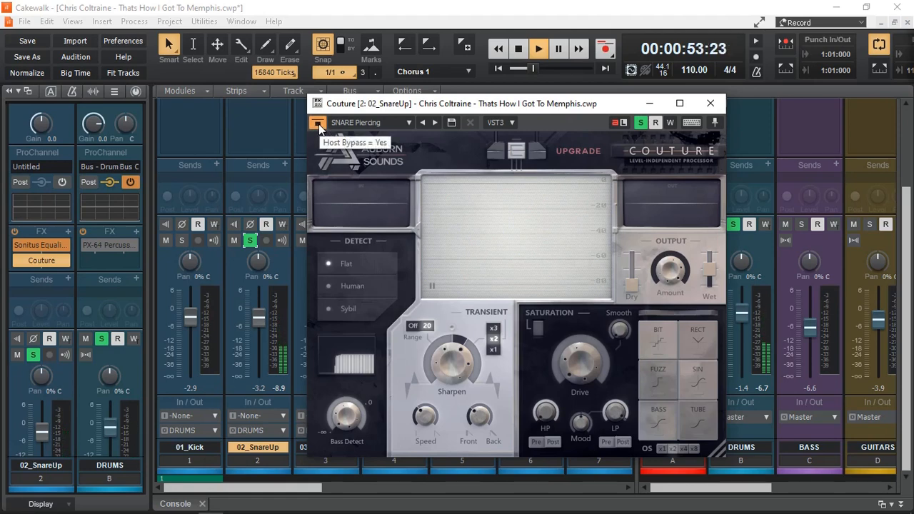
pyautogui.press('space')
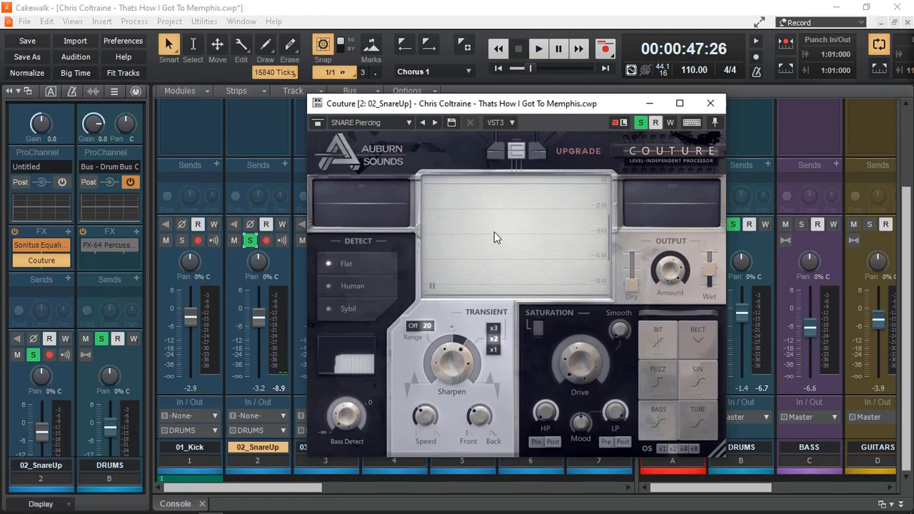
pyautogui.press('space')
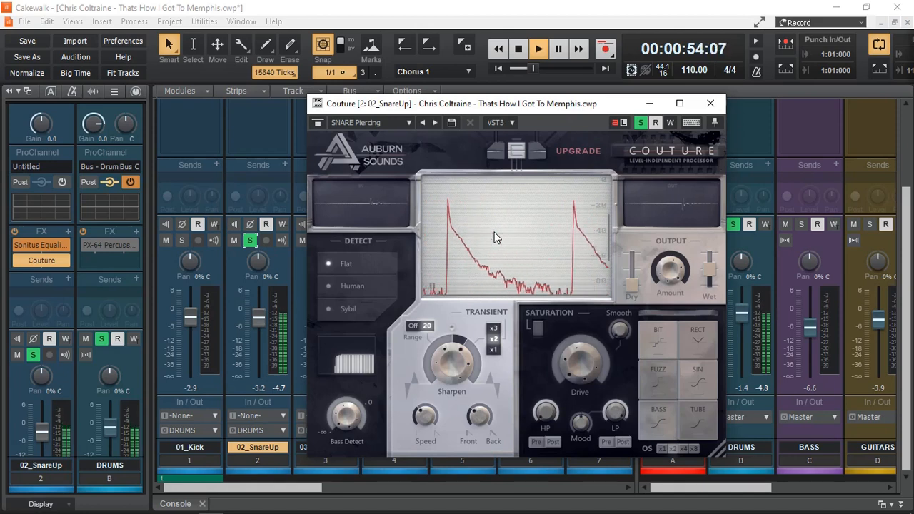
pyautogui.press('space')
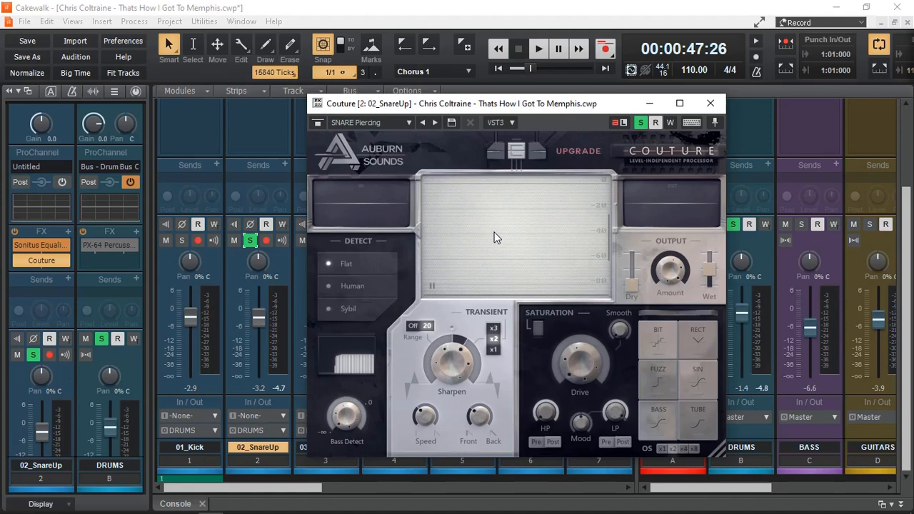
# Play the Chorus 1 snare once more while switching Couture's bypass on and off
pyautogui.press('space')
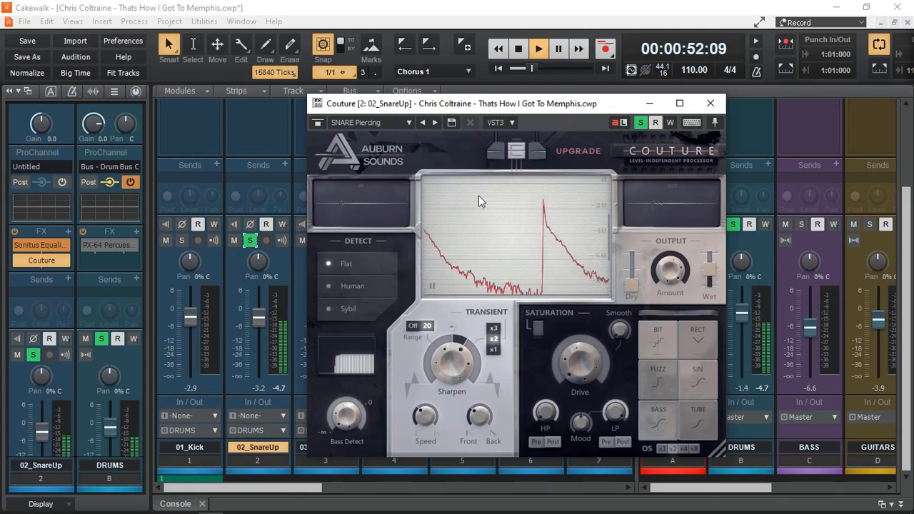
pyautogui.click(318, 123)
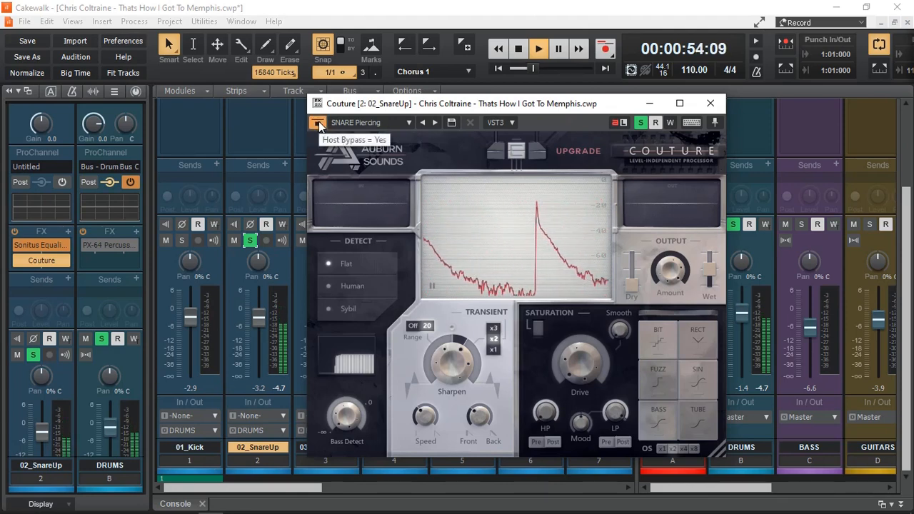
pyautogui.click(318, 123)
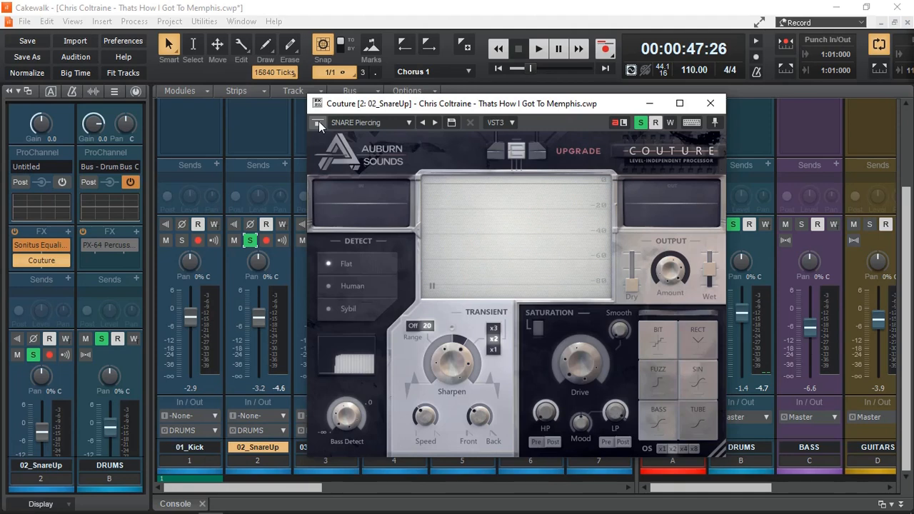
# Unsolo 02_SnareUp and the DRUMS bus, and play the full mix from Chorus 1 with Couture active
pyautogui.click(251, 241)
pyautogui.click(733, 225)
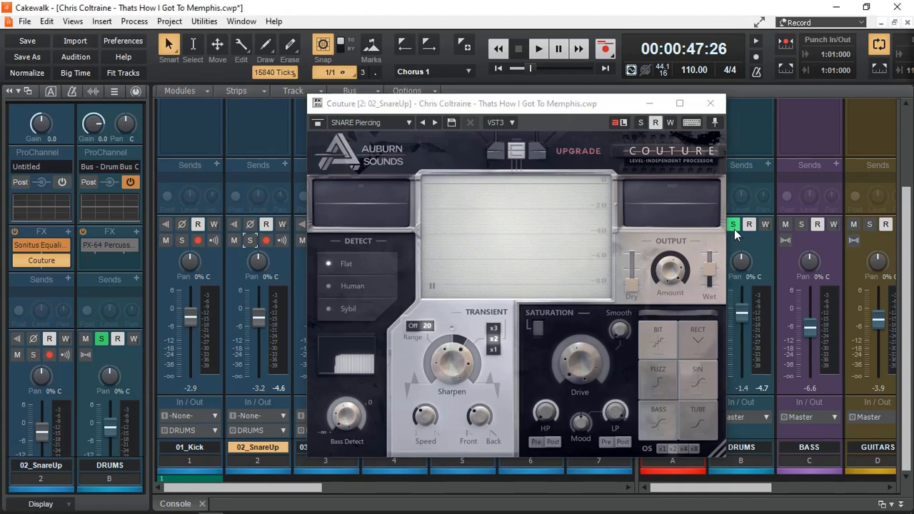
pyautogui.click(736, 227)
pyautogui.press('space')
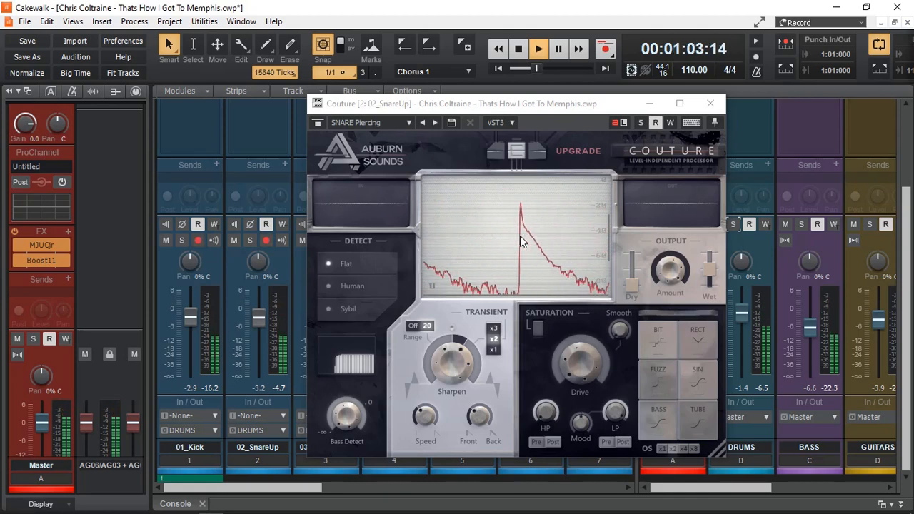
pyautogui.press('space')
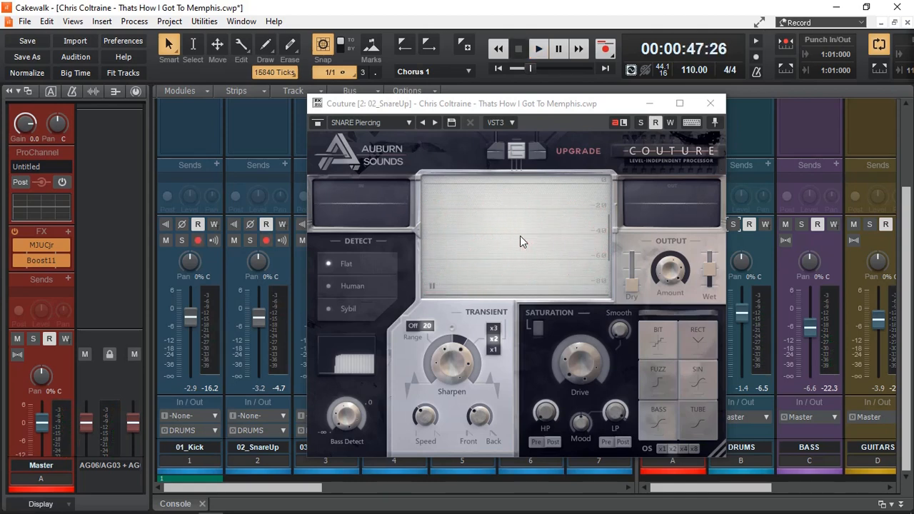